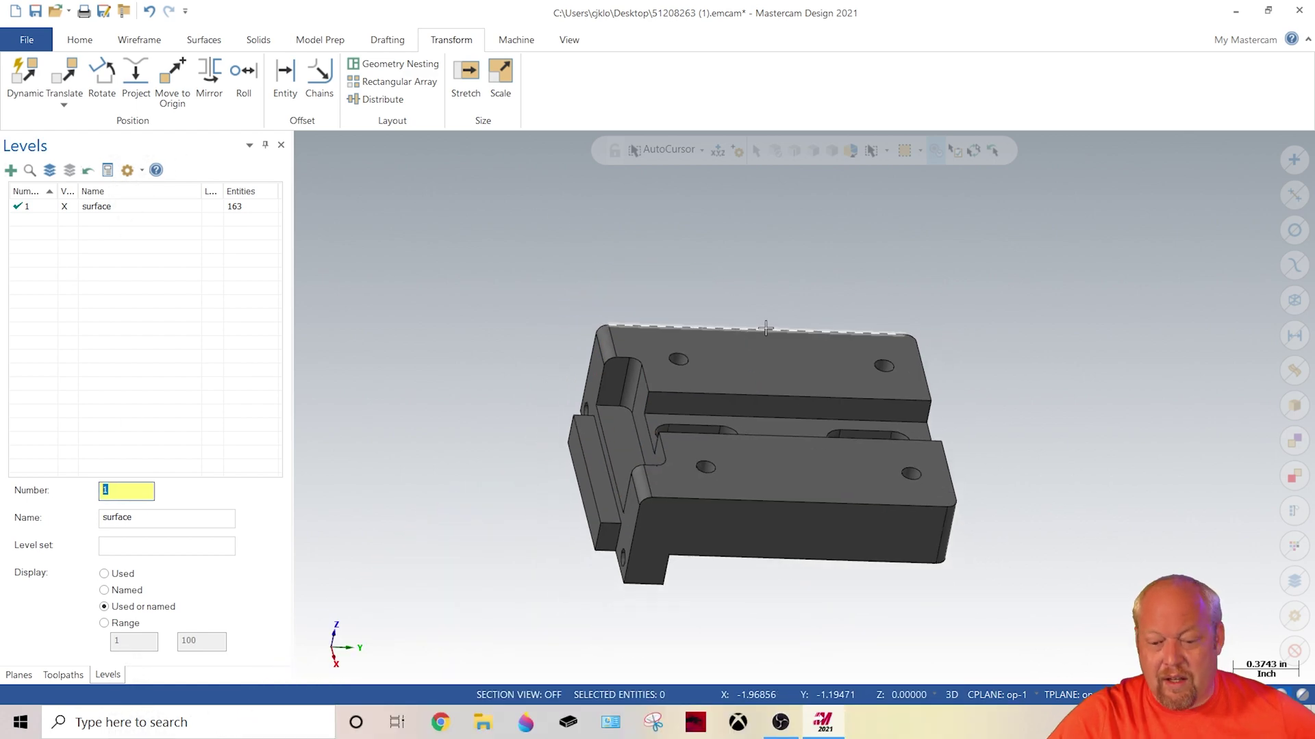
Create an empty level 2 beside level 1 'surface' and make it the current level.
scroll(634, 316, "up", 3)
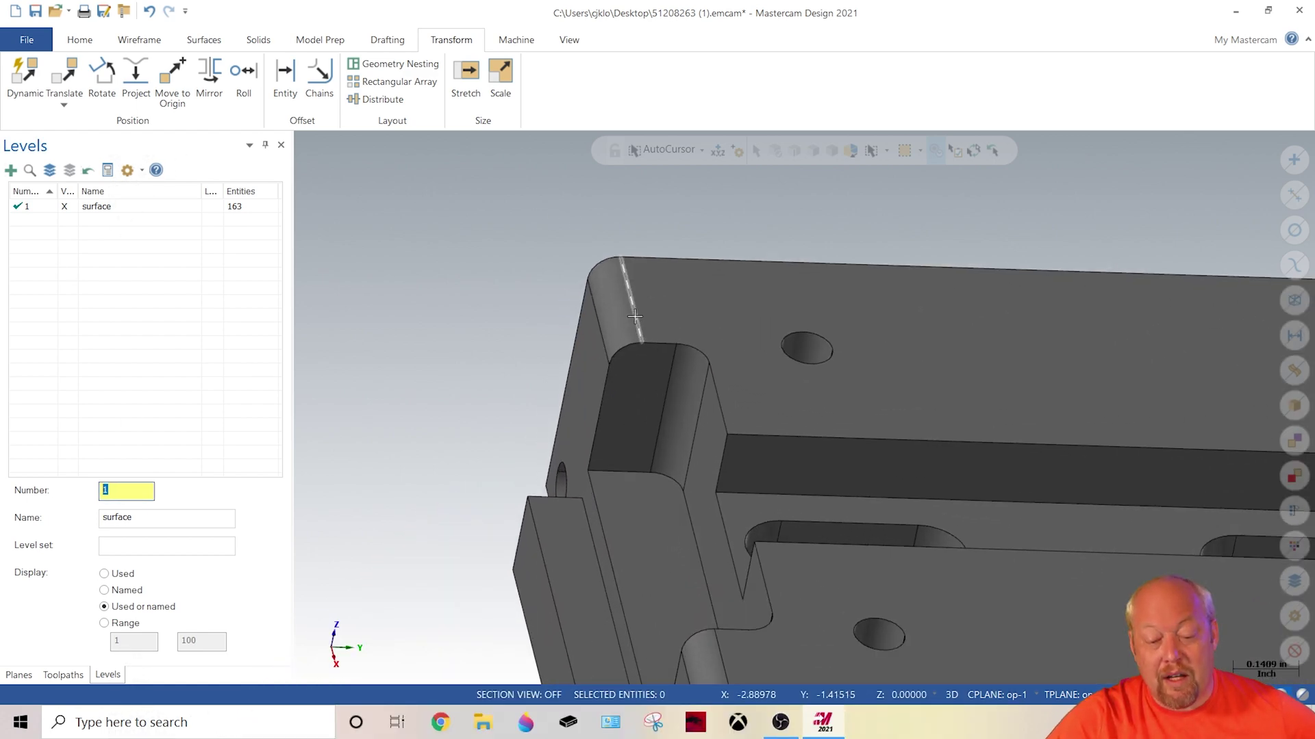
scroll(613, 299, "down", 5)
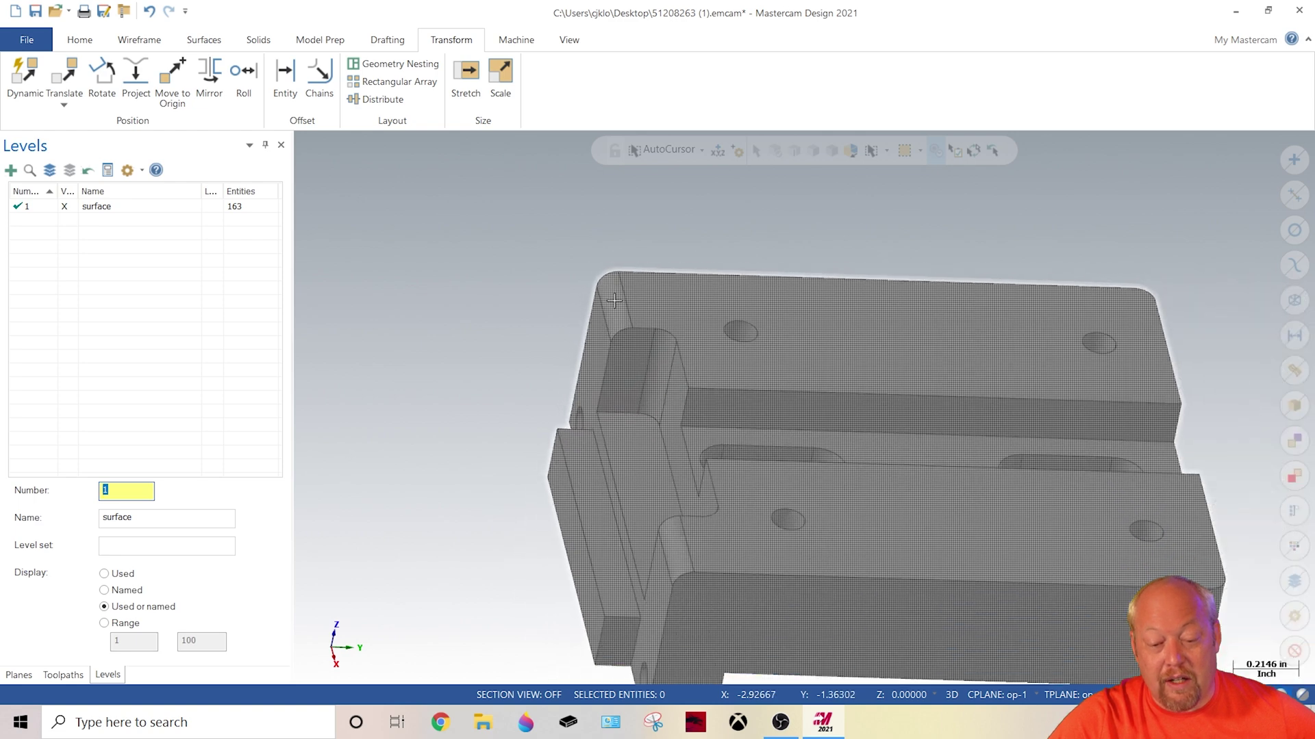
right_click(523, 308)
left_click(467, 364)
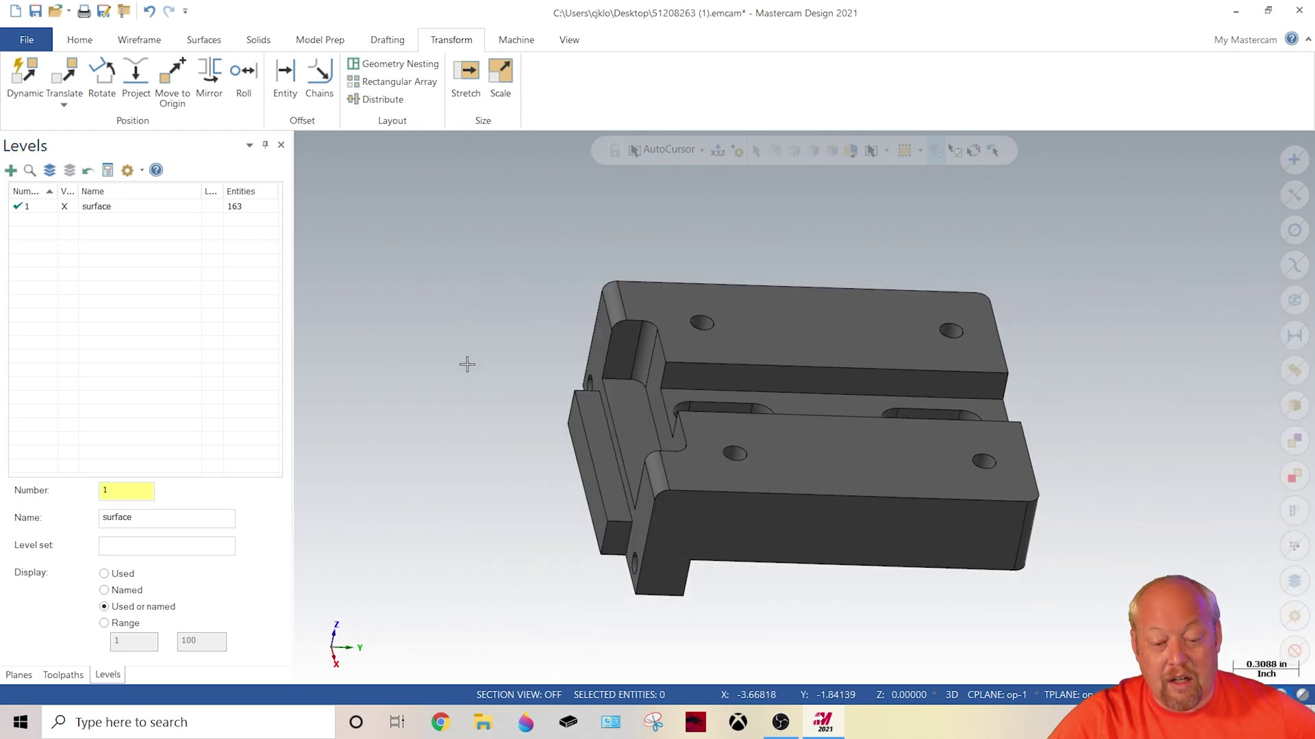
double_click(129, 491)
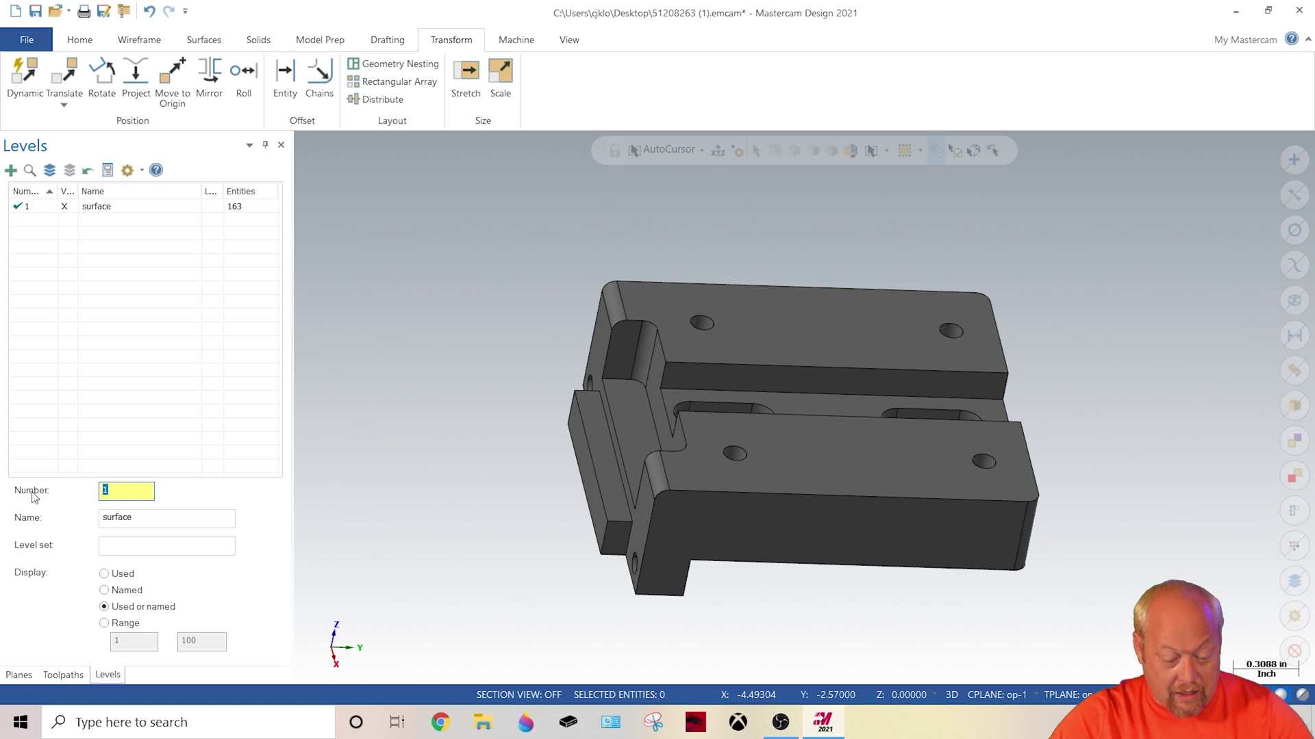
type("2")
key("Tab")
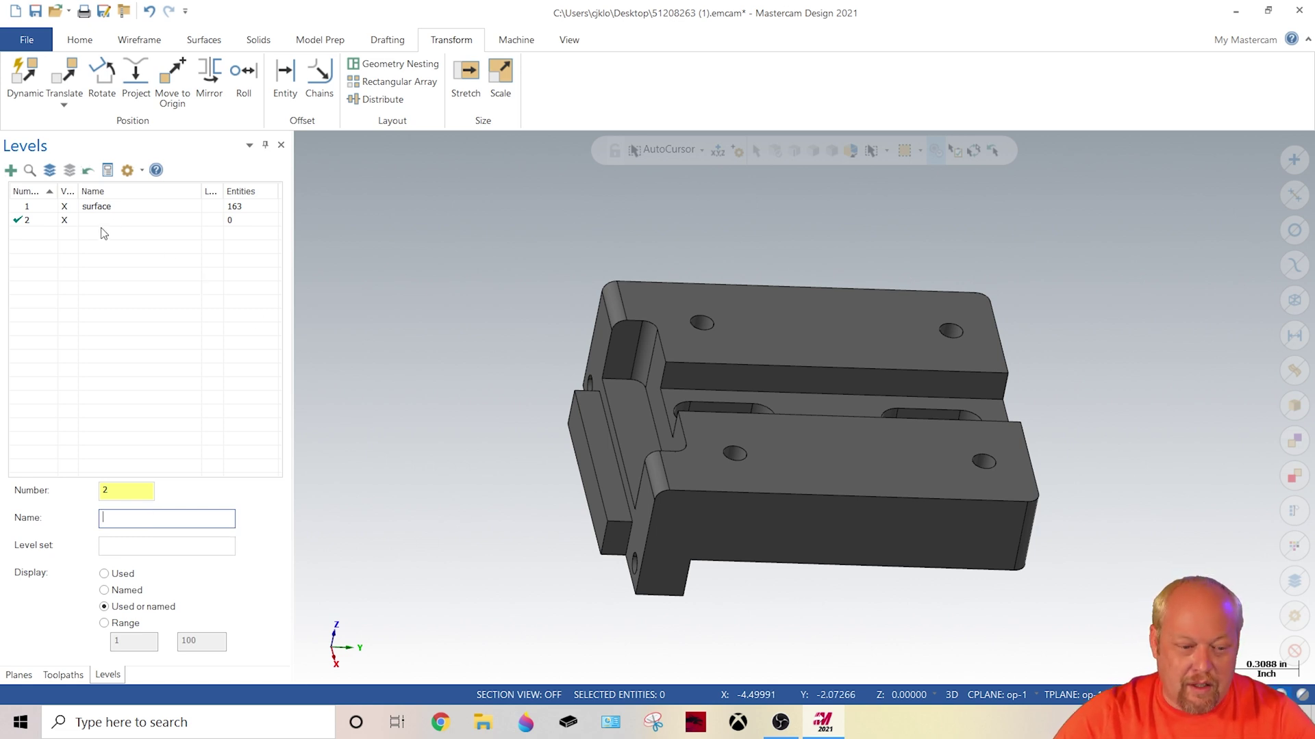
Loft a surface between the upper and lower corner arcs, then hide level 1 'surface'.
left_click(200, 41)
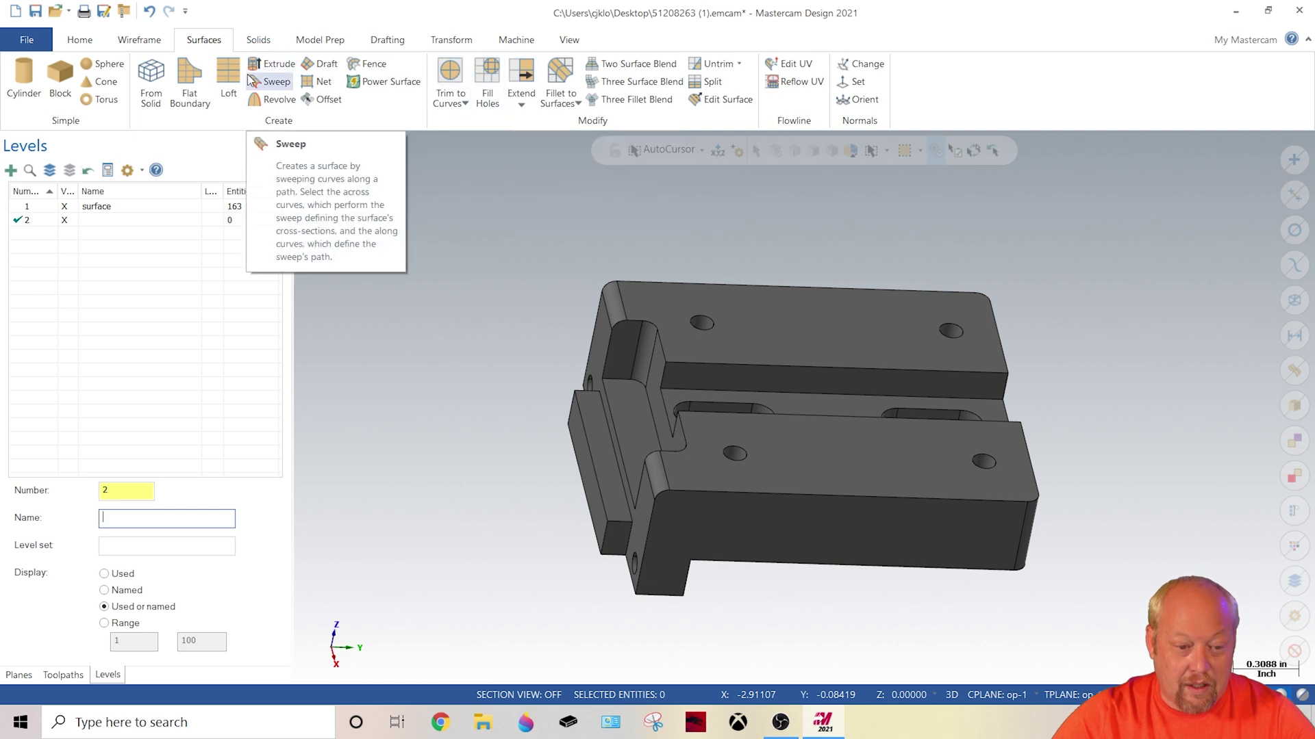
left_click(230, 76)
scroll(548, 255, "up", 2)
scroll(548, 254, "up", 1)
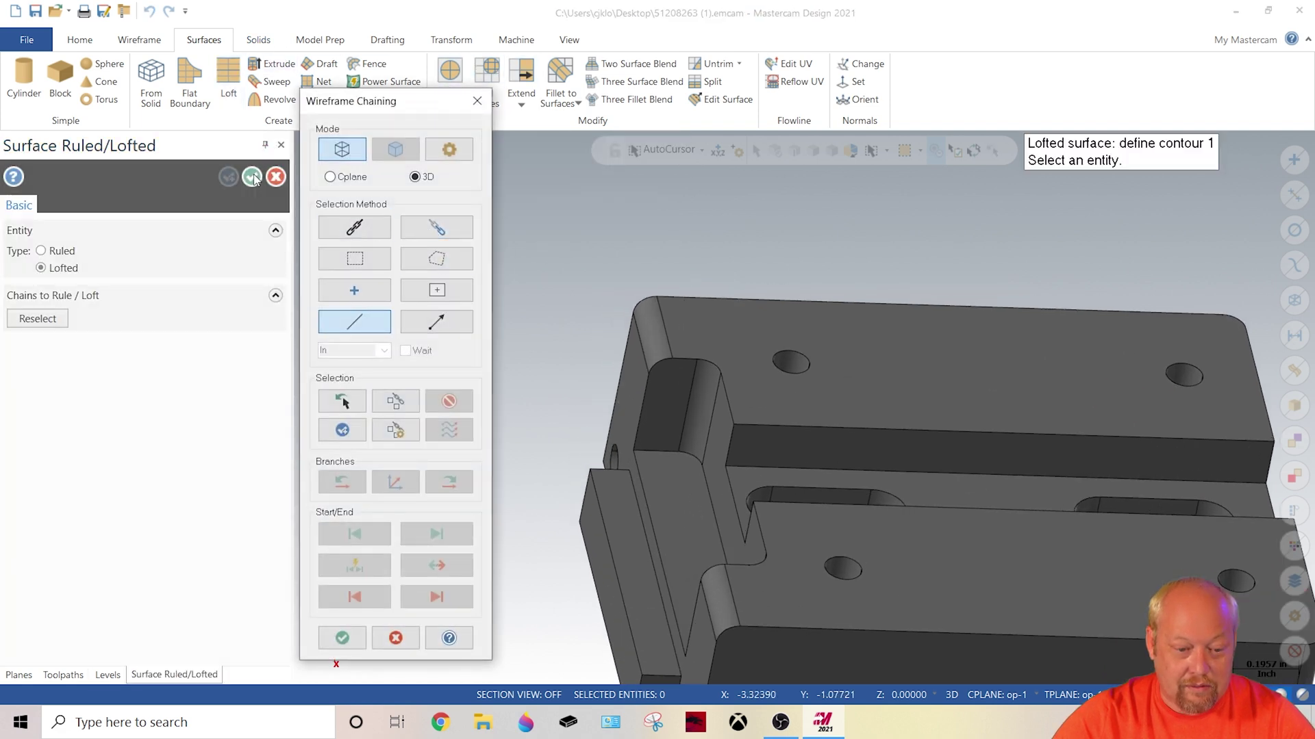
scroll(626, 310, "up", 2)
left_click(631, 303)
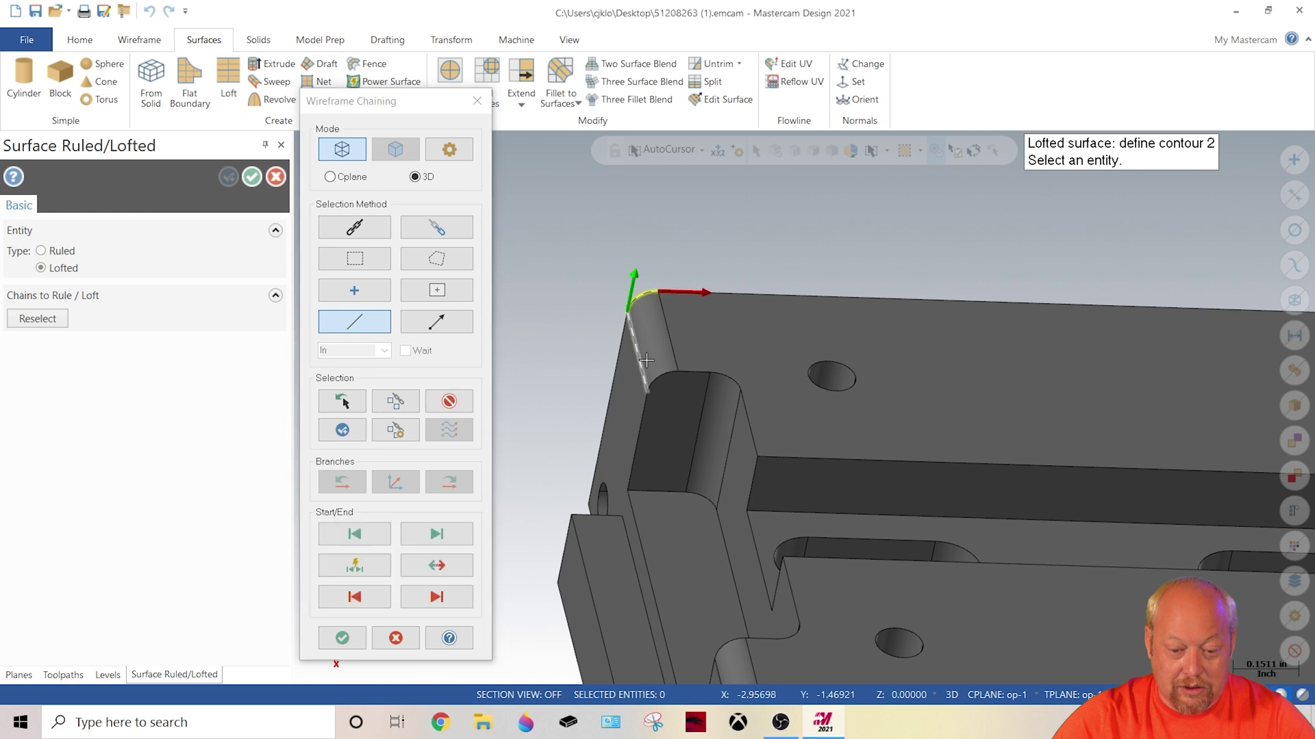
left_click(656, 378)
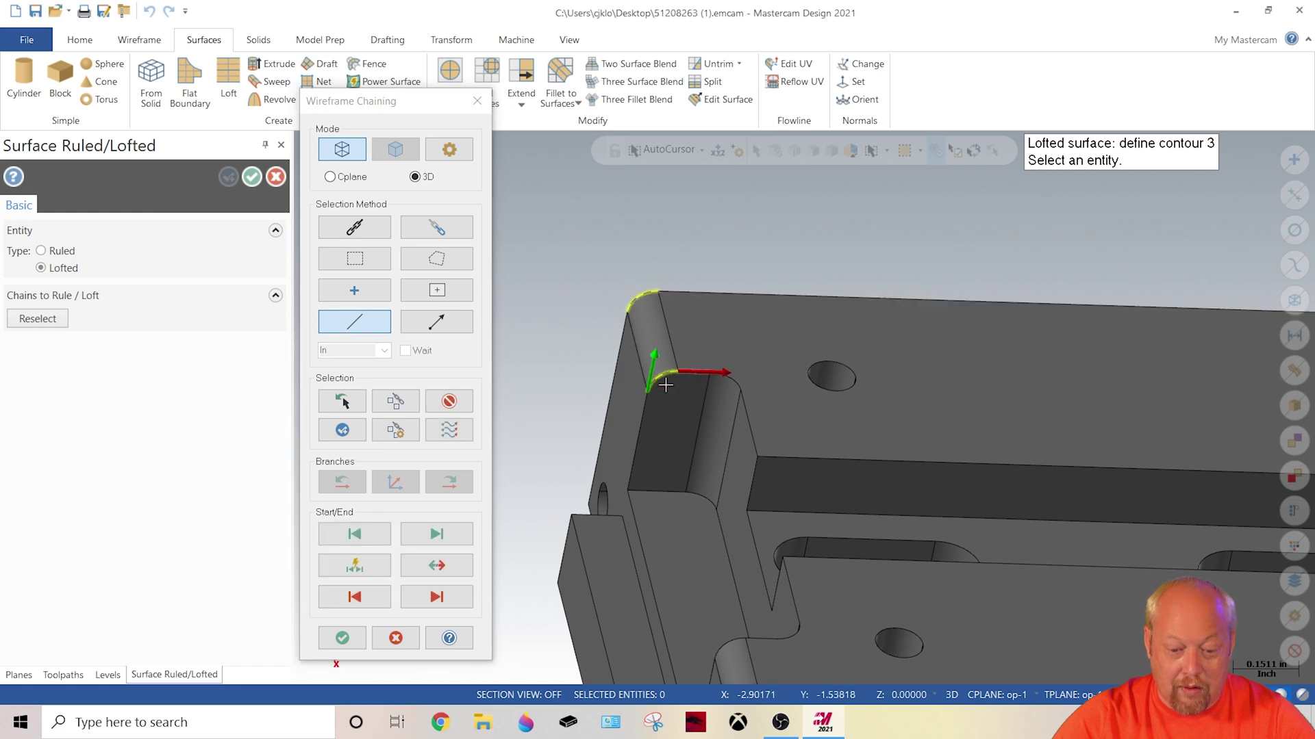
left_click(344, 639)
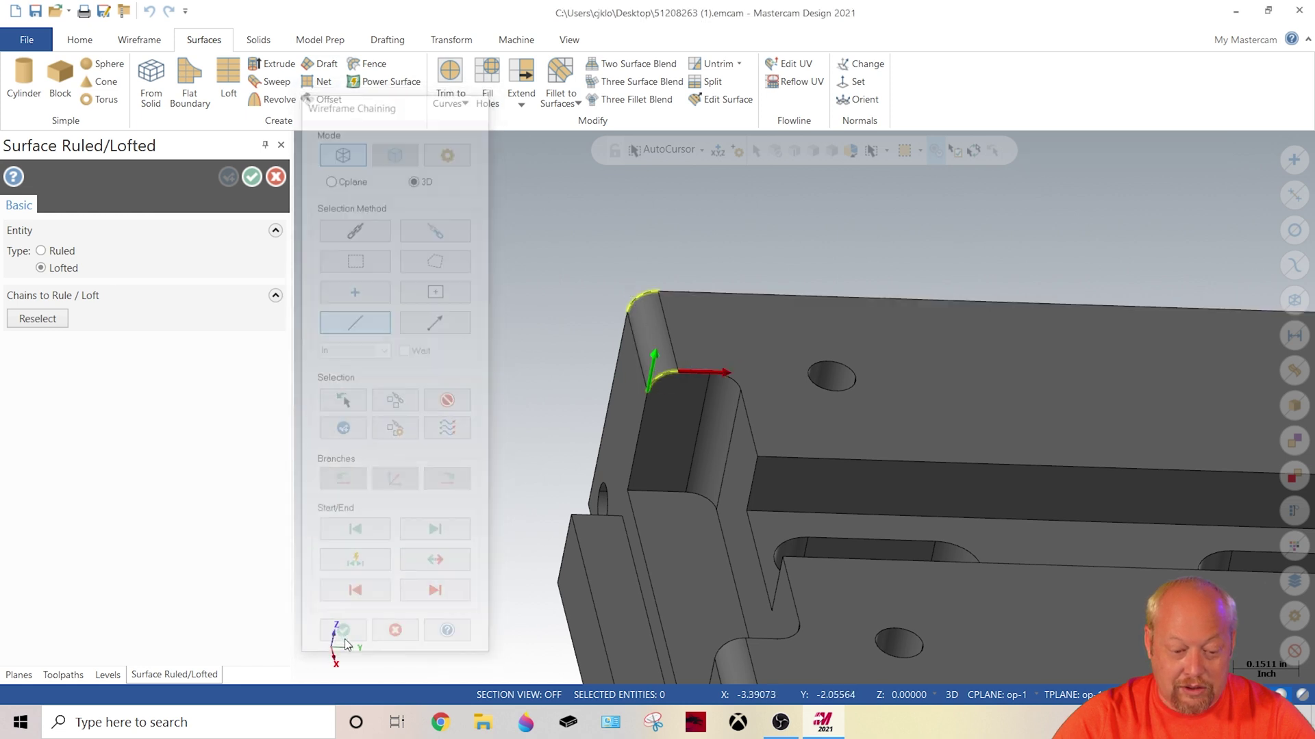
left_click(253, 178)
left_click(66, 207)
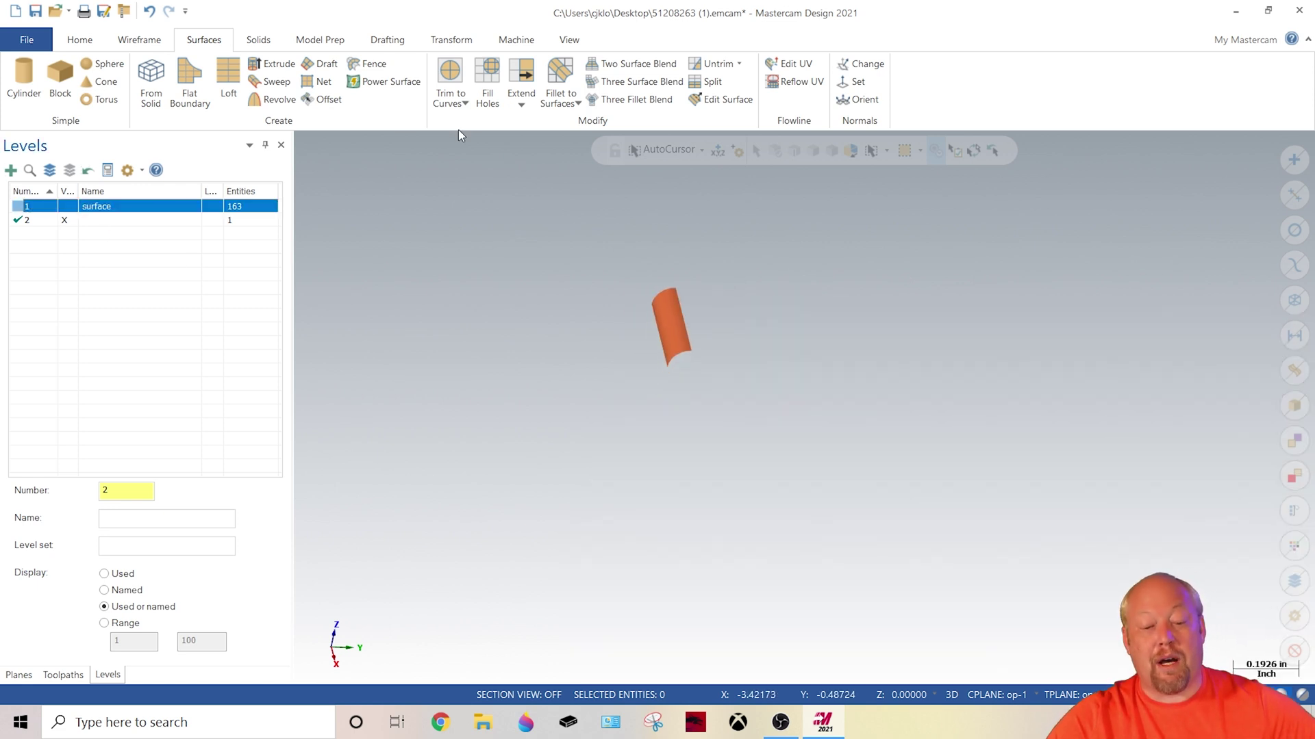
Extend the lofted surface 0.05 non-linearly from its picked edge.
left_click(521, 75)
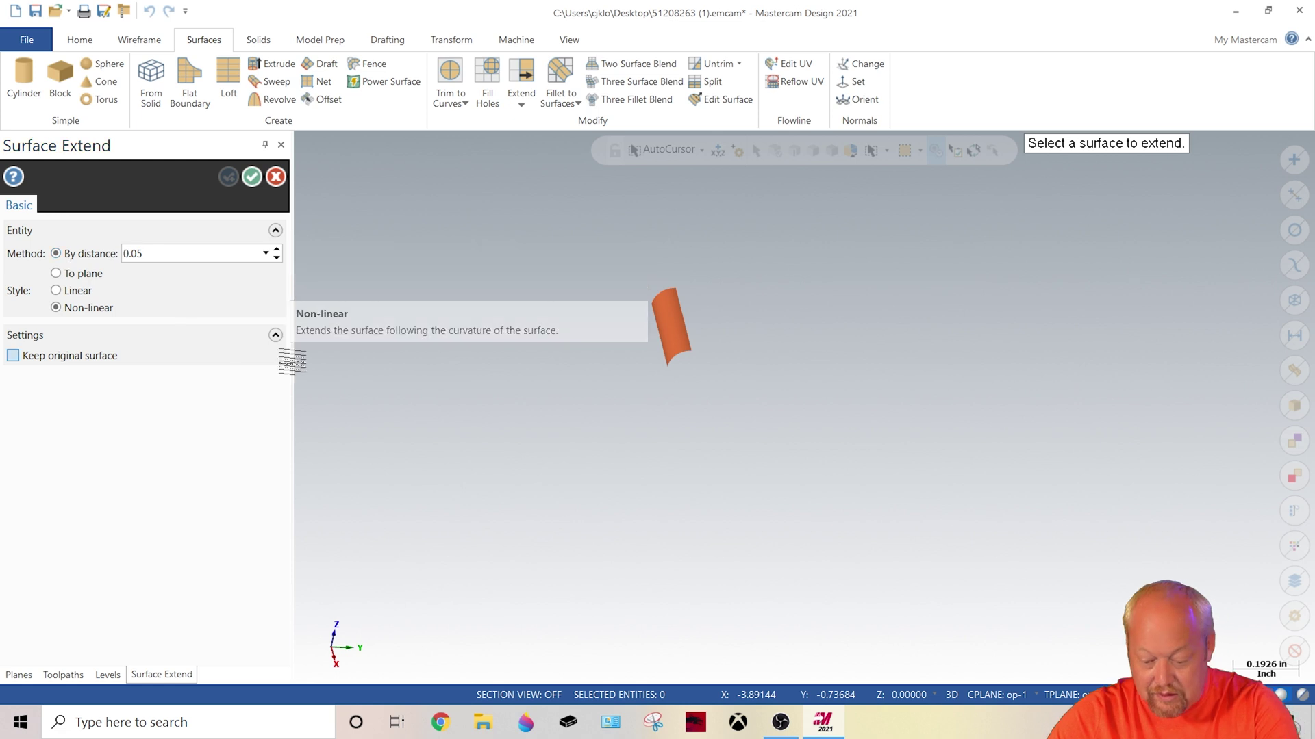
left_click(658, 288)
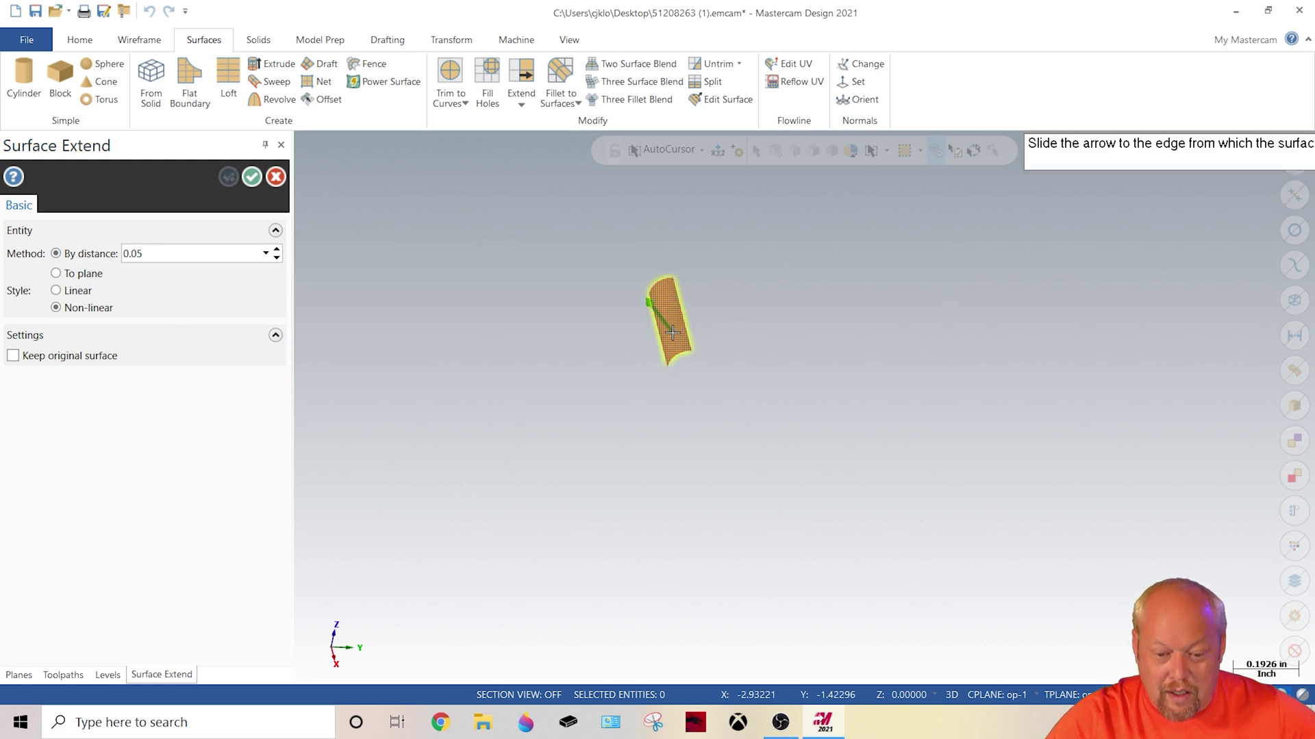
left_click(698, 375)
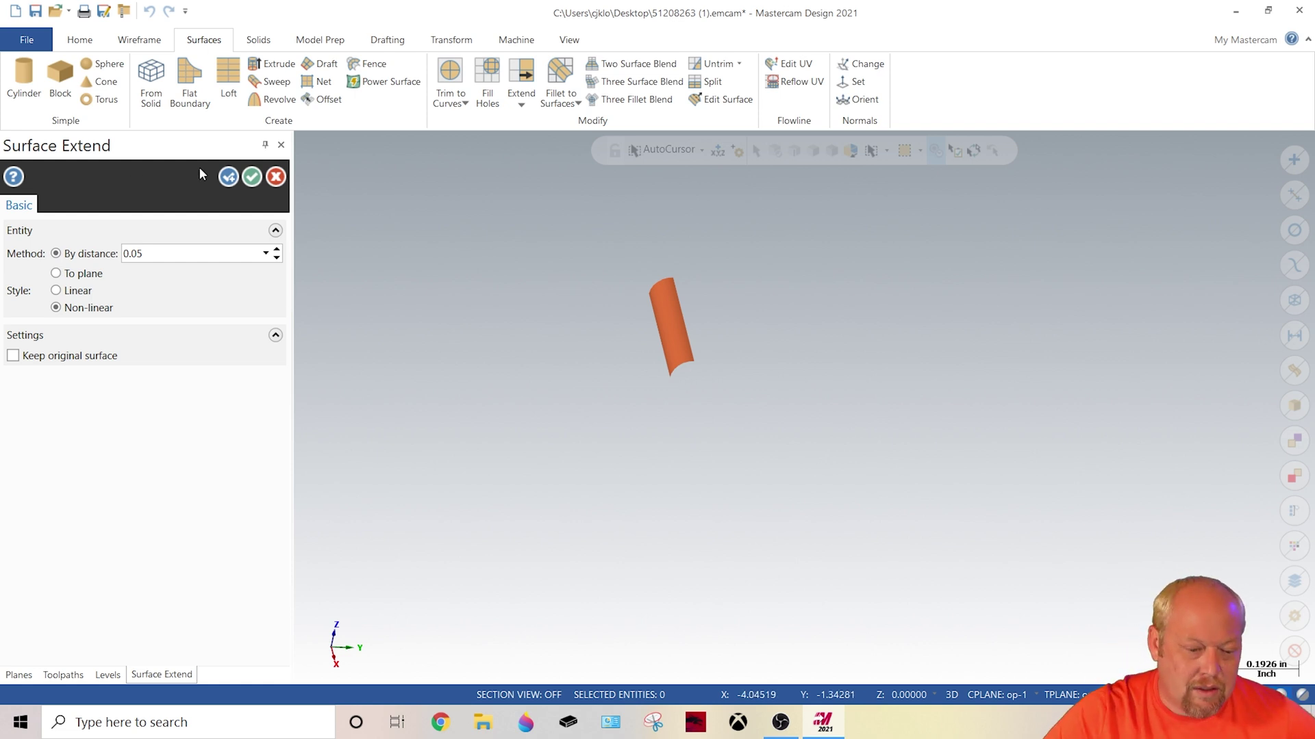
left_click(252, 179)
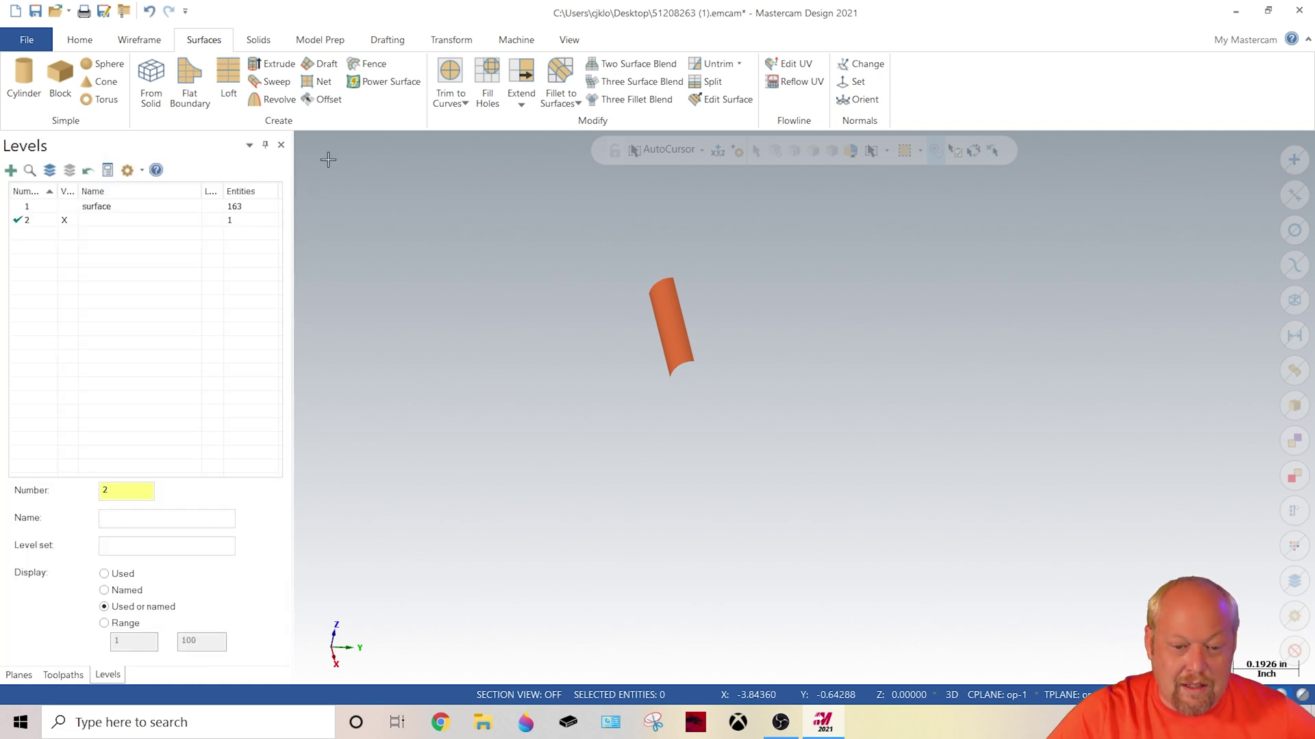
Try a longer Extend Trimmed Edges on the lofted surface, then undo it.
left_click(519, 106)
left_click(530, 142)
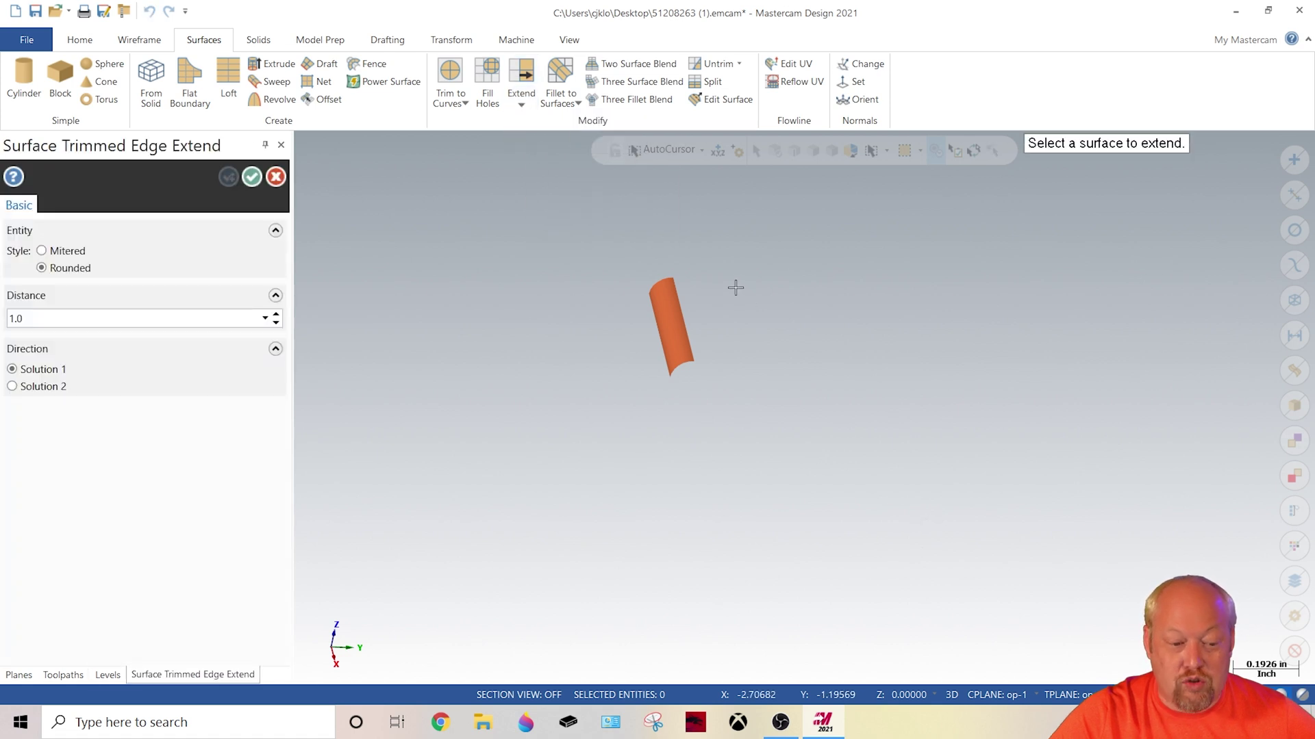
scroll(685, 286, "up", 3)
left_click(633, 287)
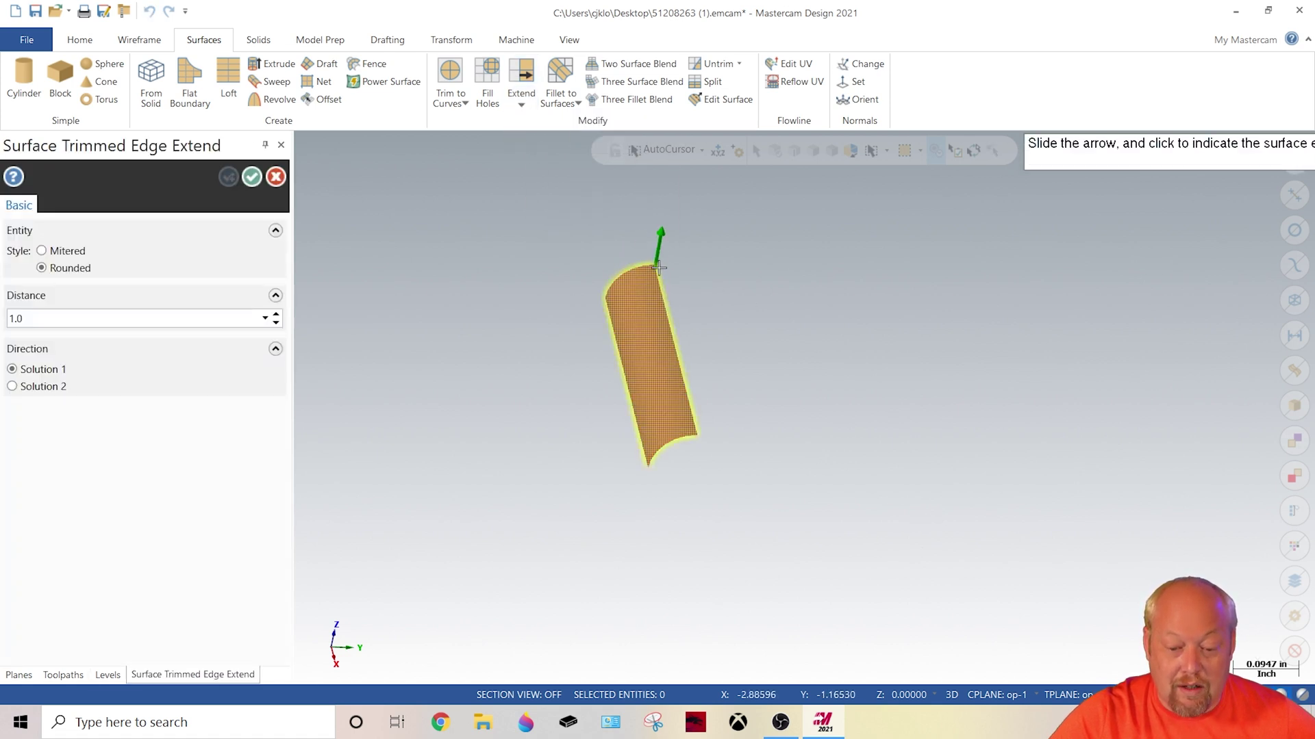
left_click(655, 271)
left_click(572, 304)
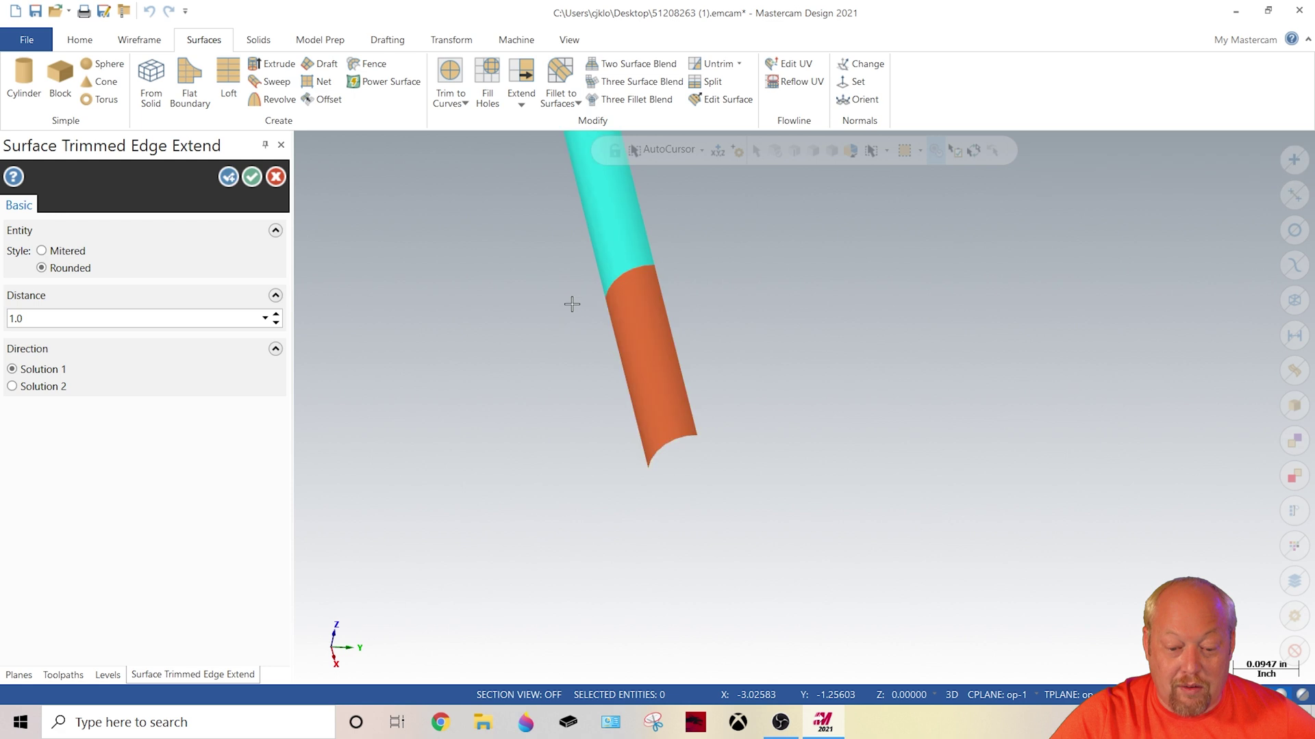
left_click(252, 177)
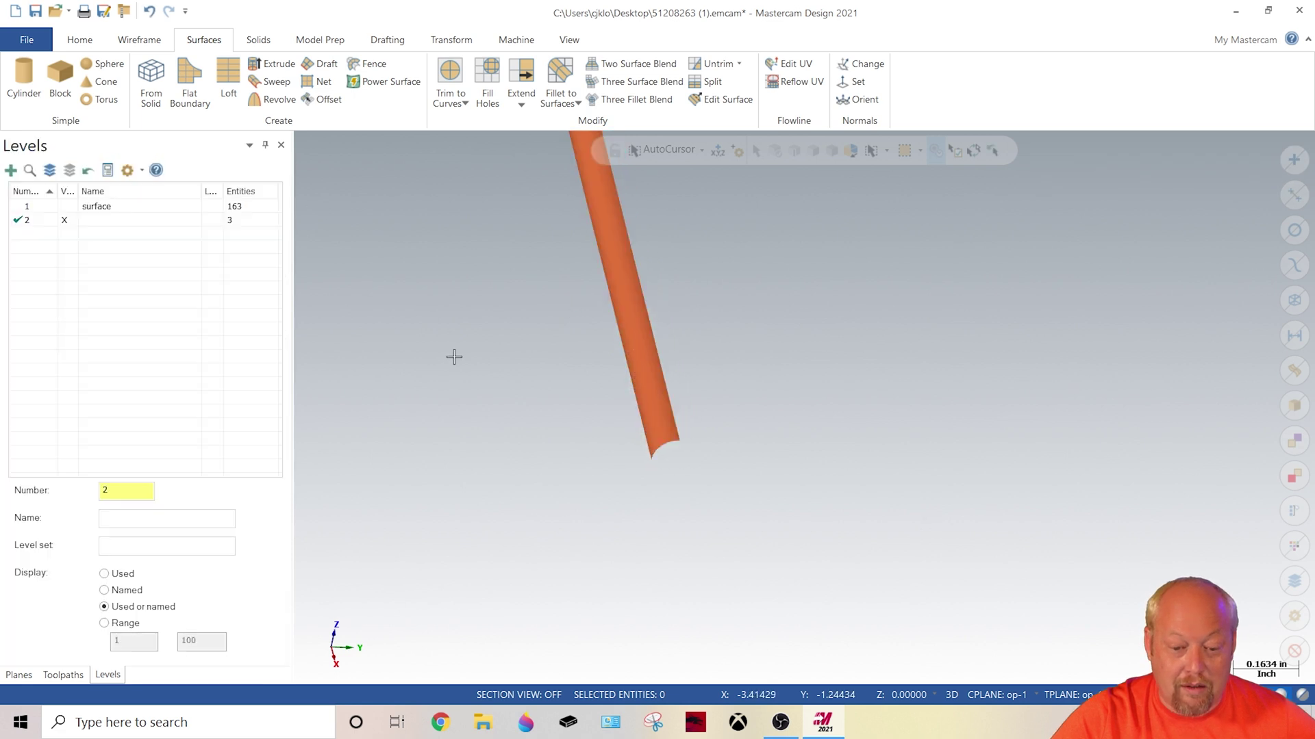
key("ctrl+z")
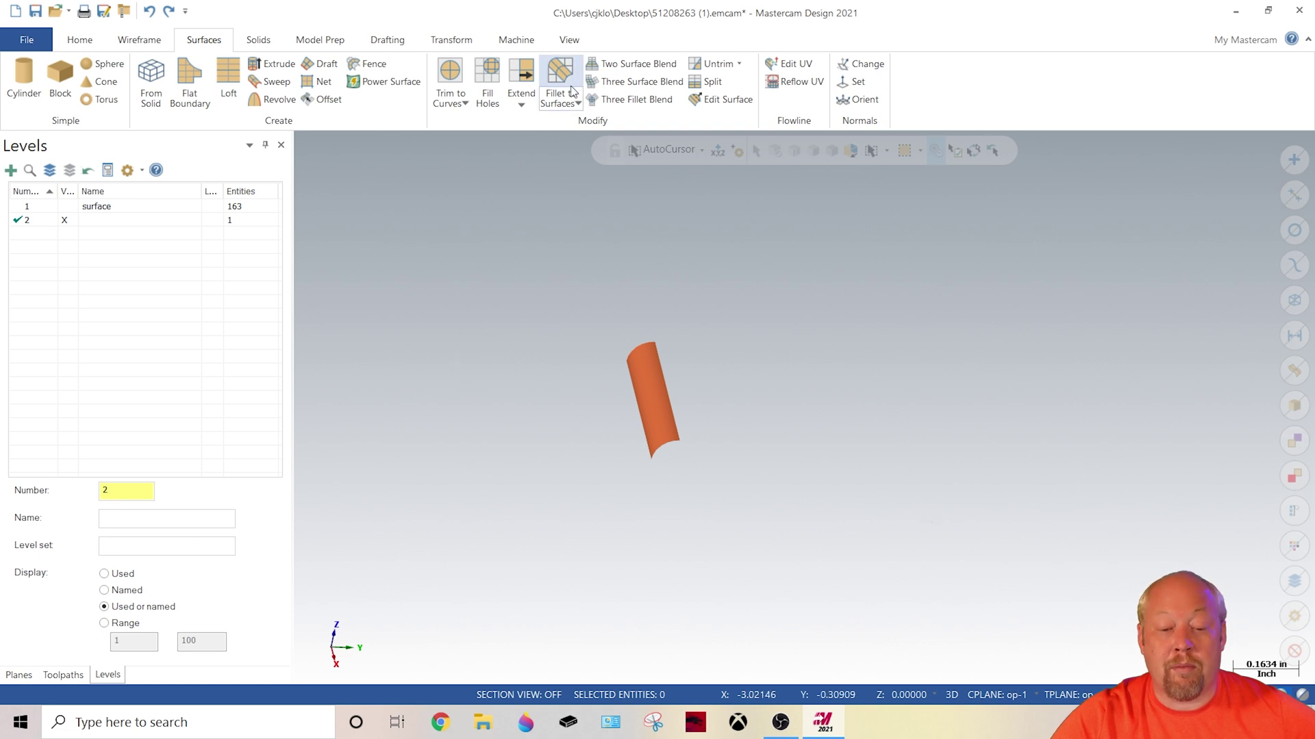
left_click(521, 103)
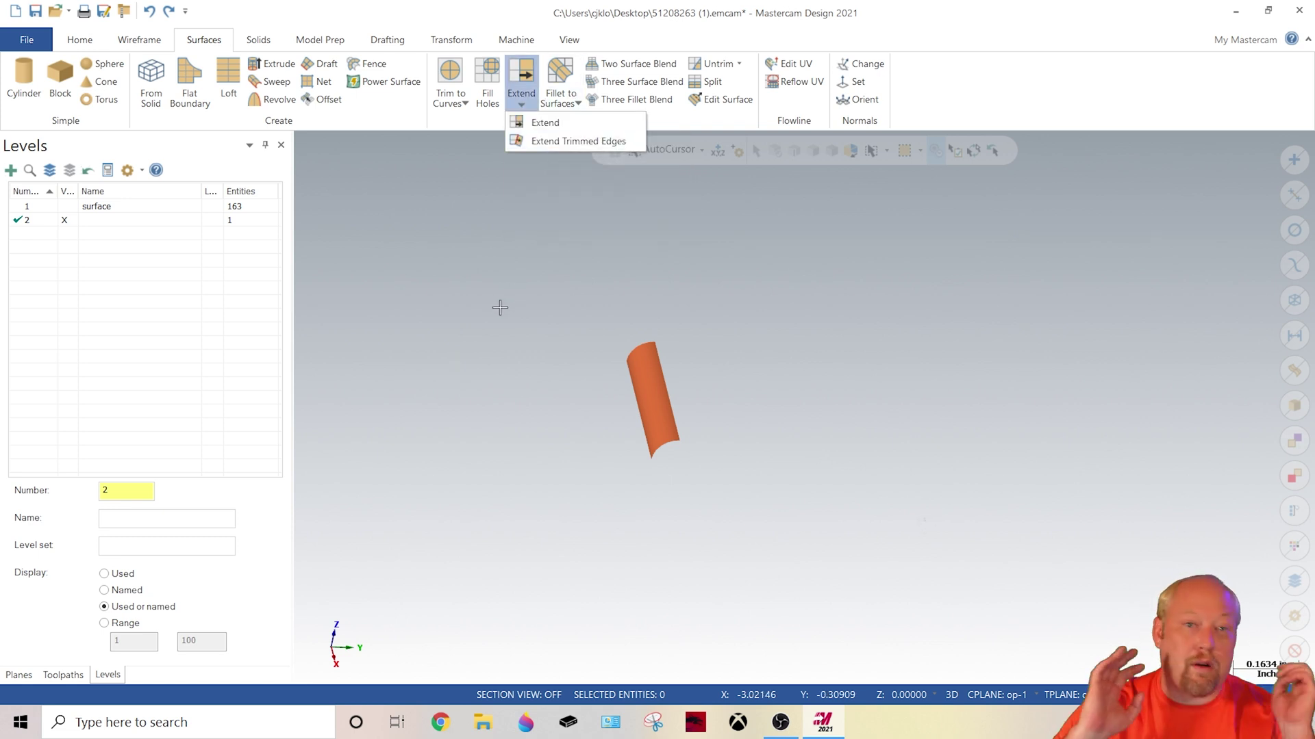
Load the default mill machine with the Toolpaths manager showing.
left_click(507, 285)
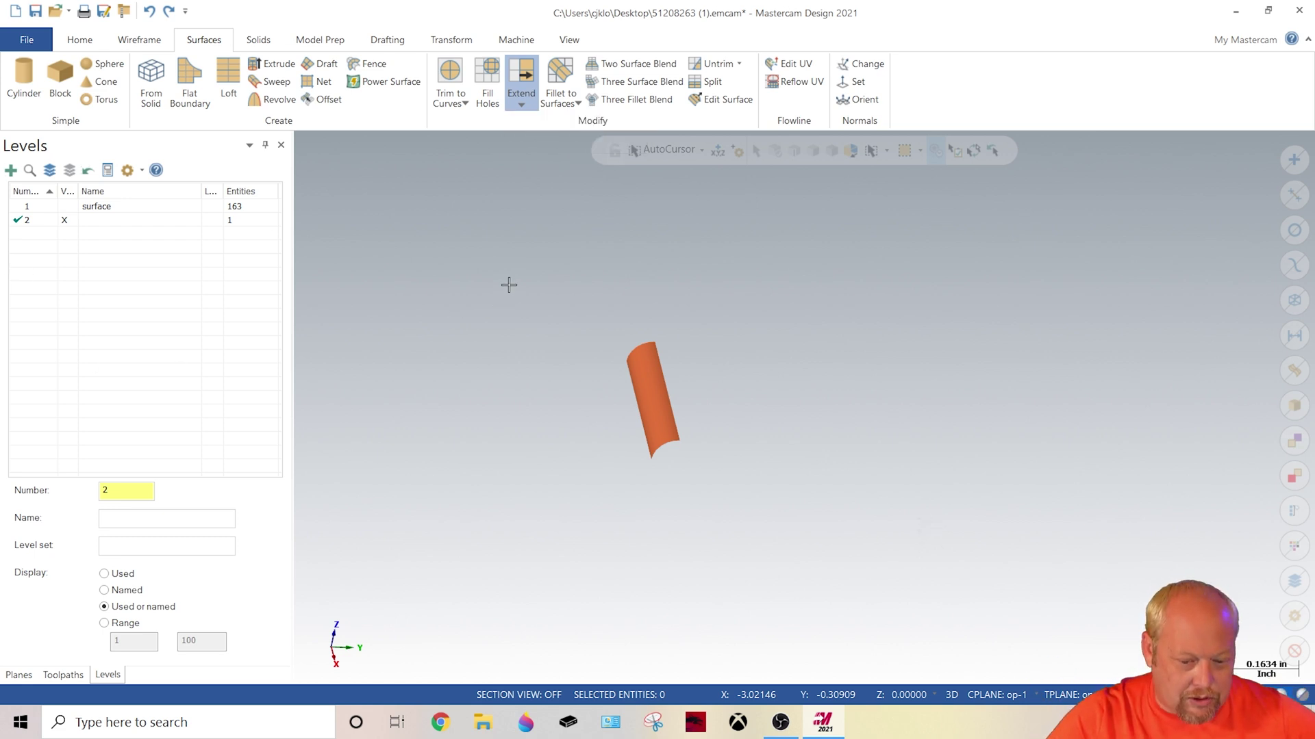
right_click(490, 235)
left_click(485, 223)
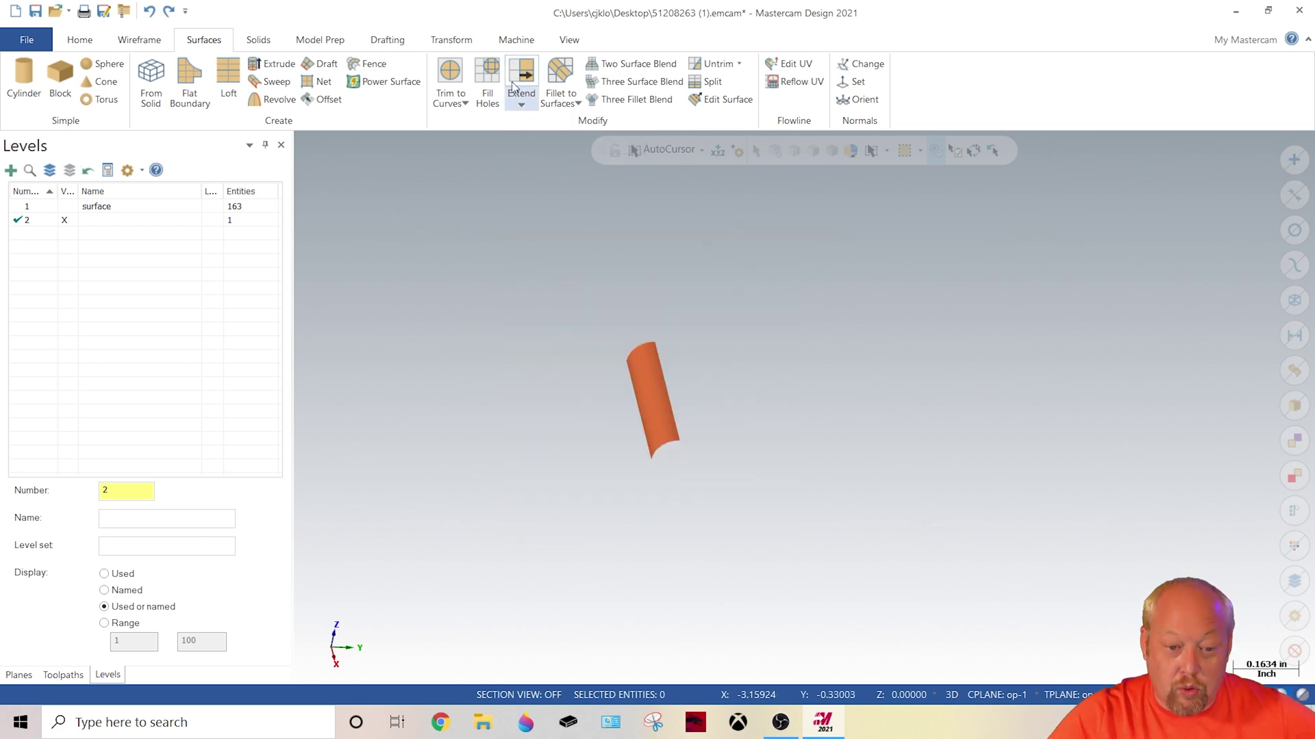
left_click(517, 41)
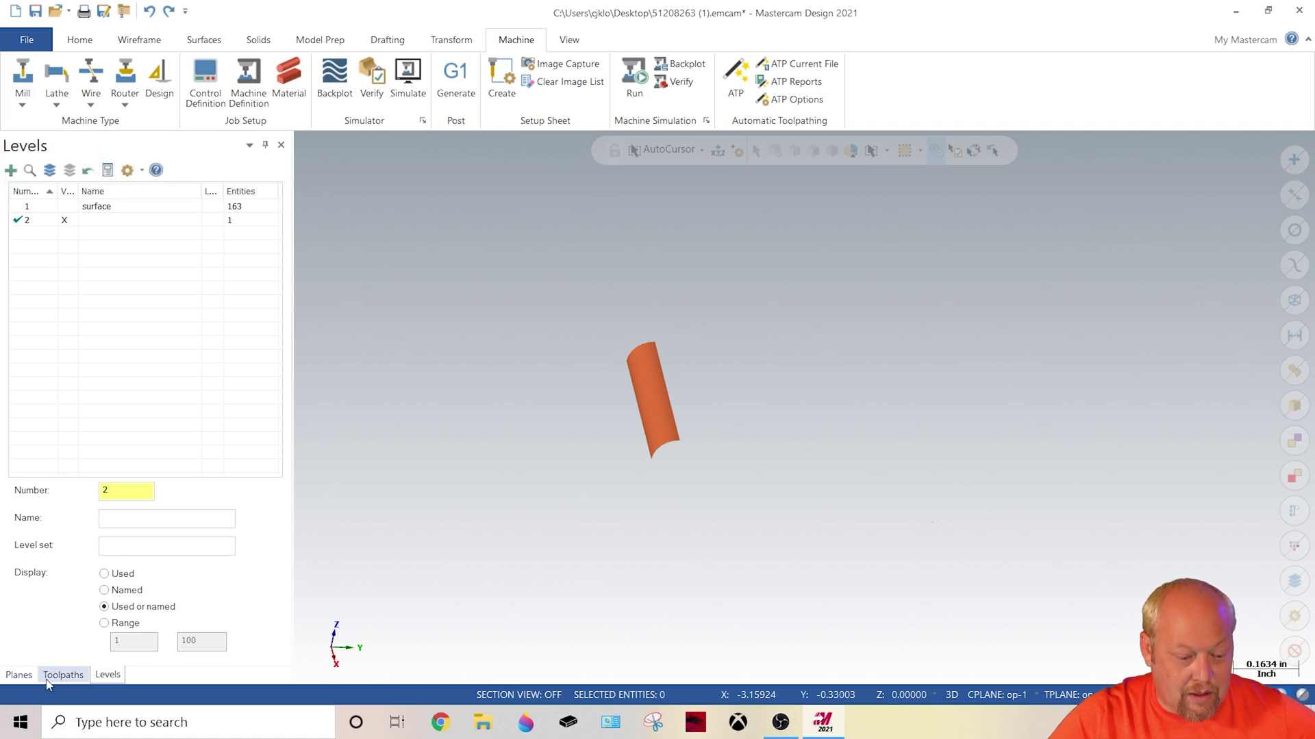
left_click(19, 678)
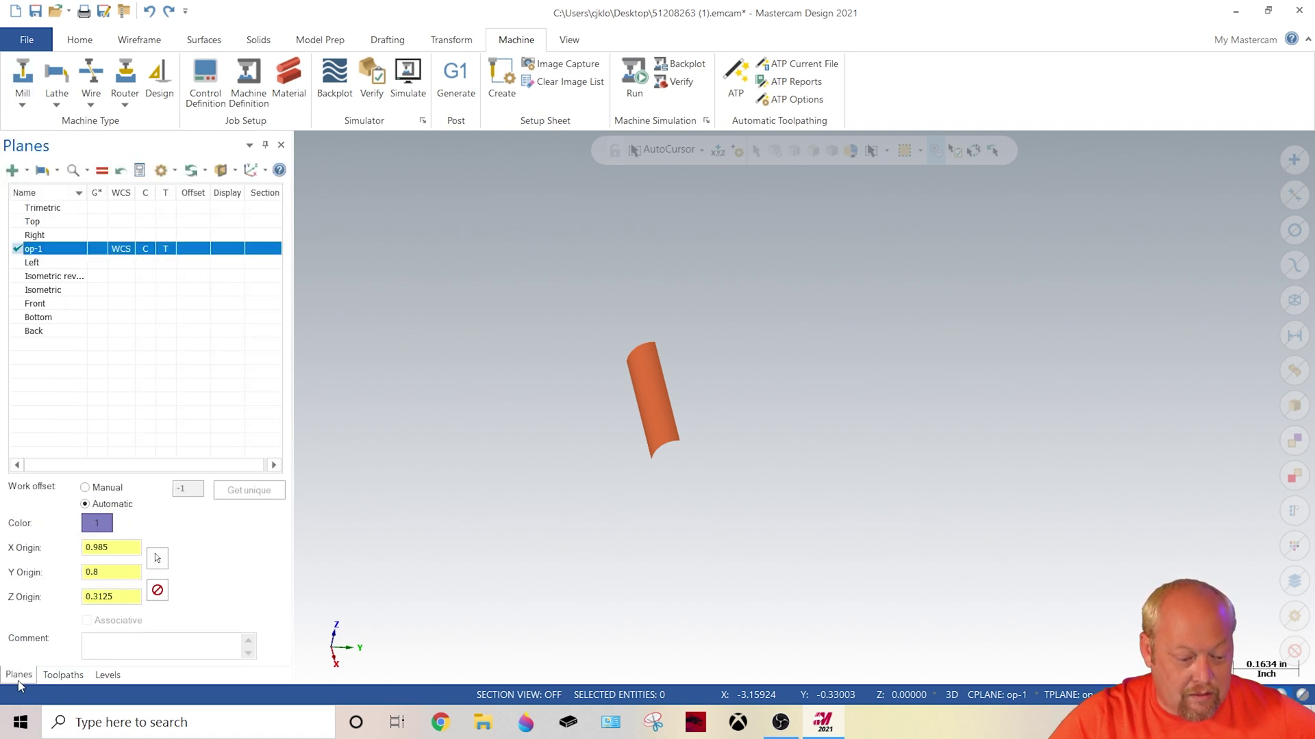
left_click(108, 676)
left_click(63, 675)
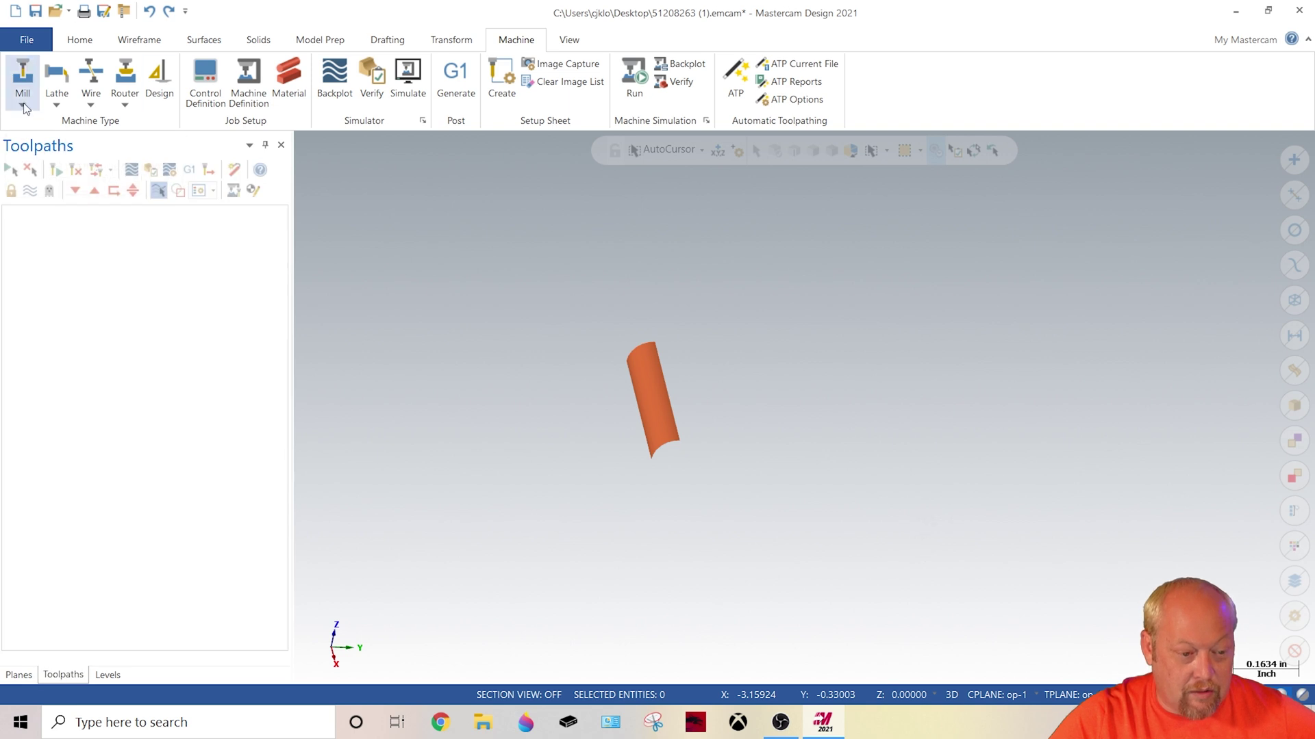
left_click(22, 85)
left_click(31, 122)
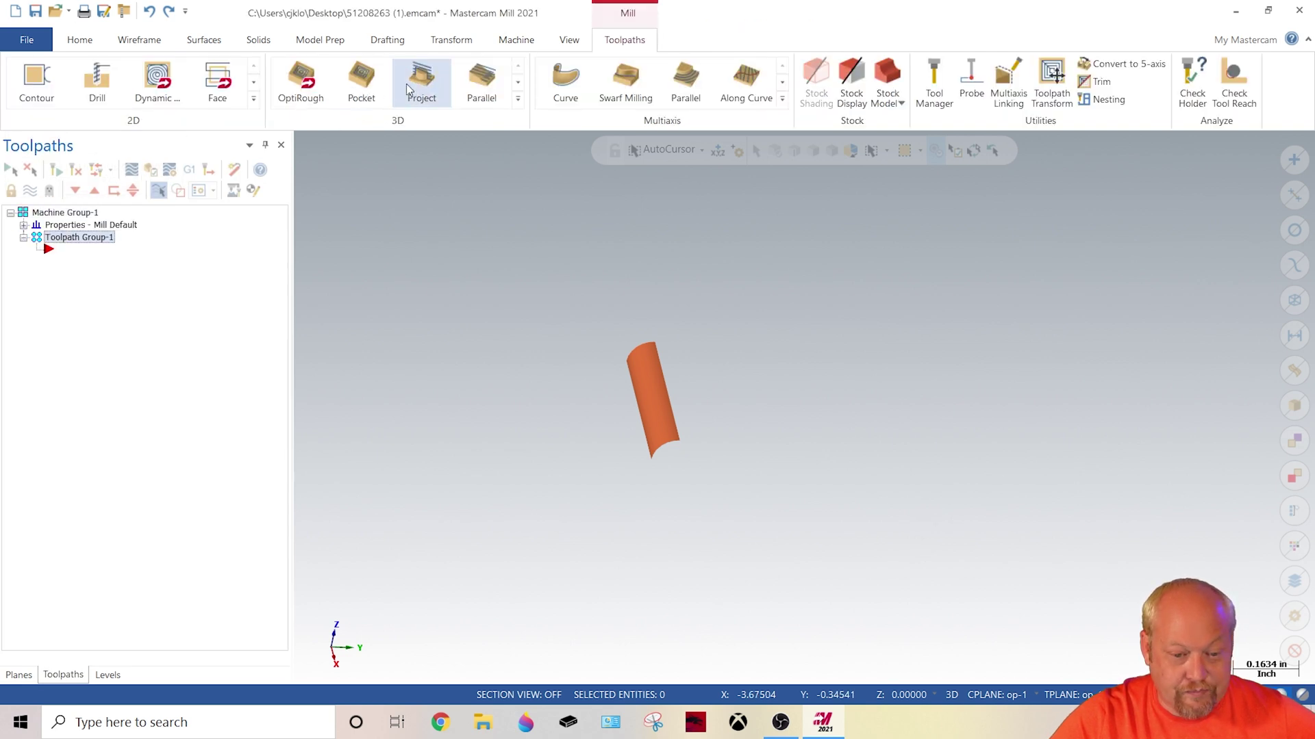
Start a Surface Finish Flowline toolpath using the lofted surface as drive surface.
left_click(519, 100)
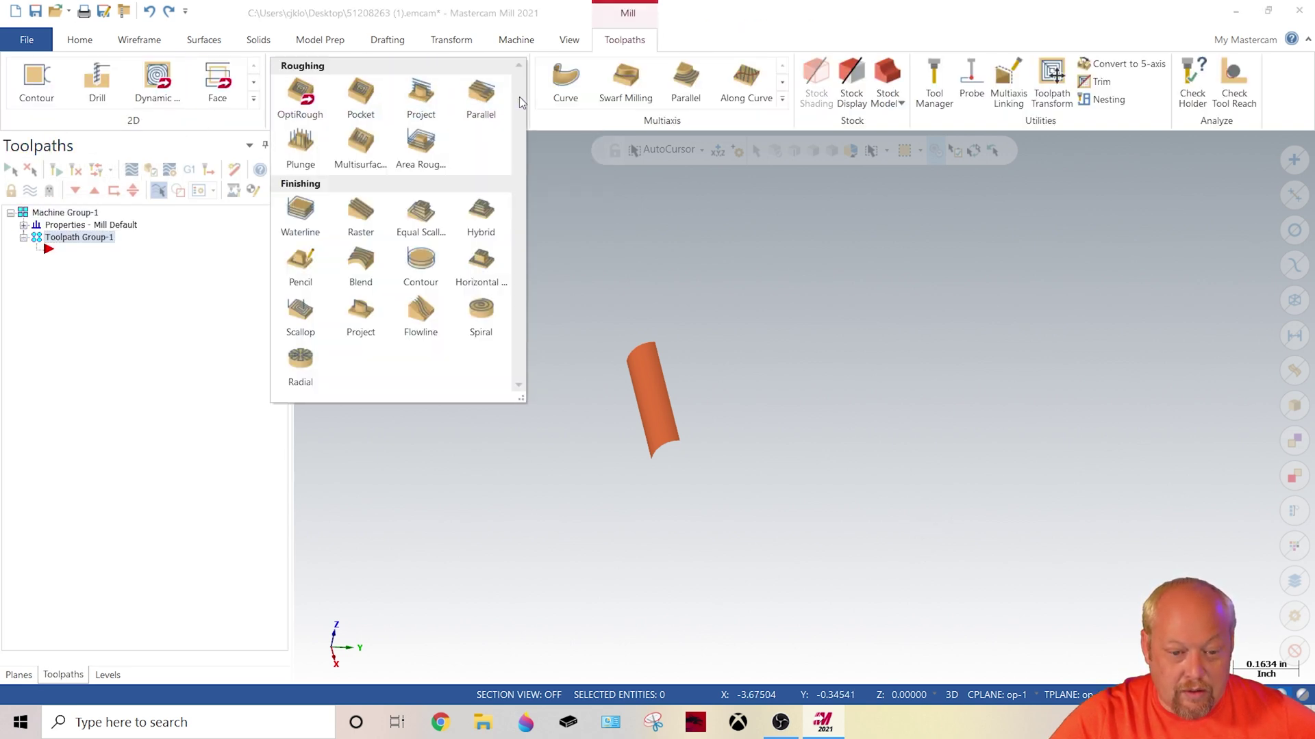
left_click(424, 322)
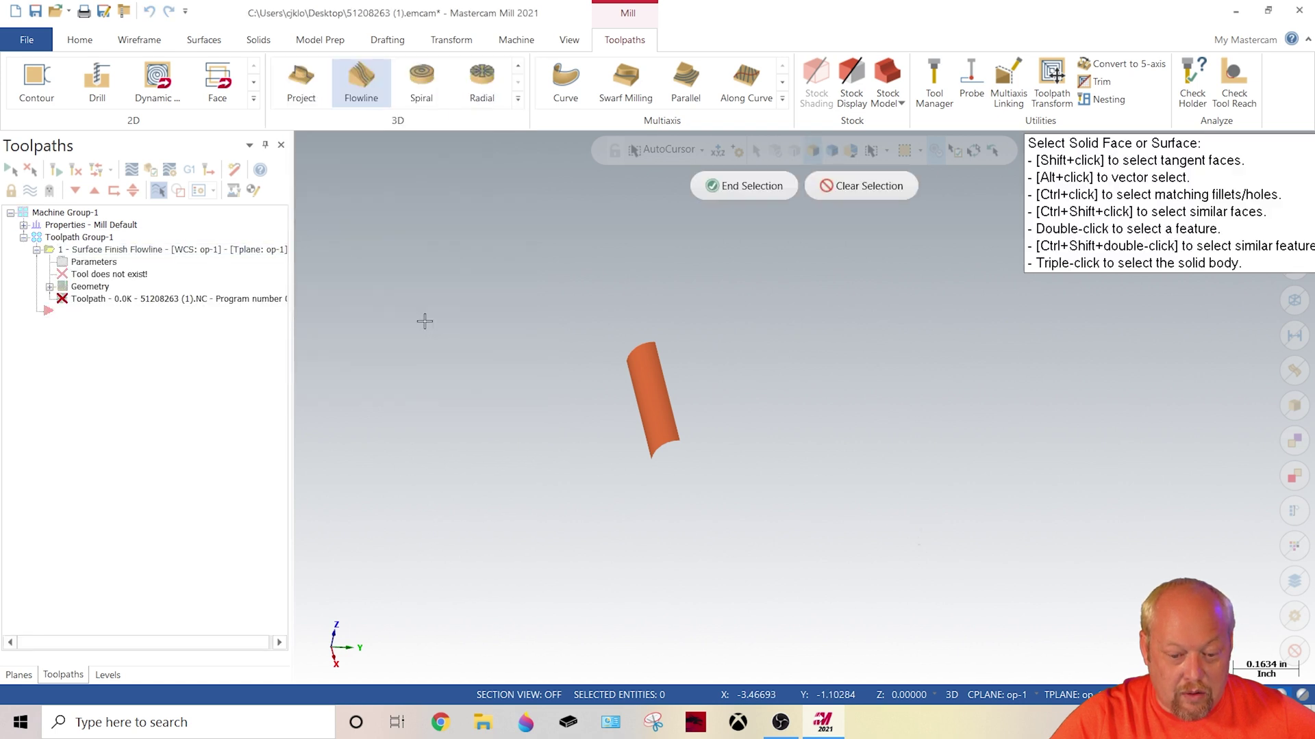
left_click(655, 433)
left_click(748, 186)
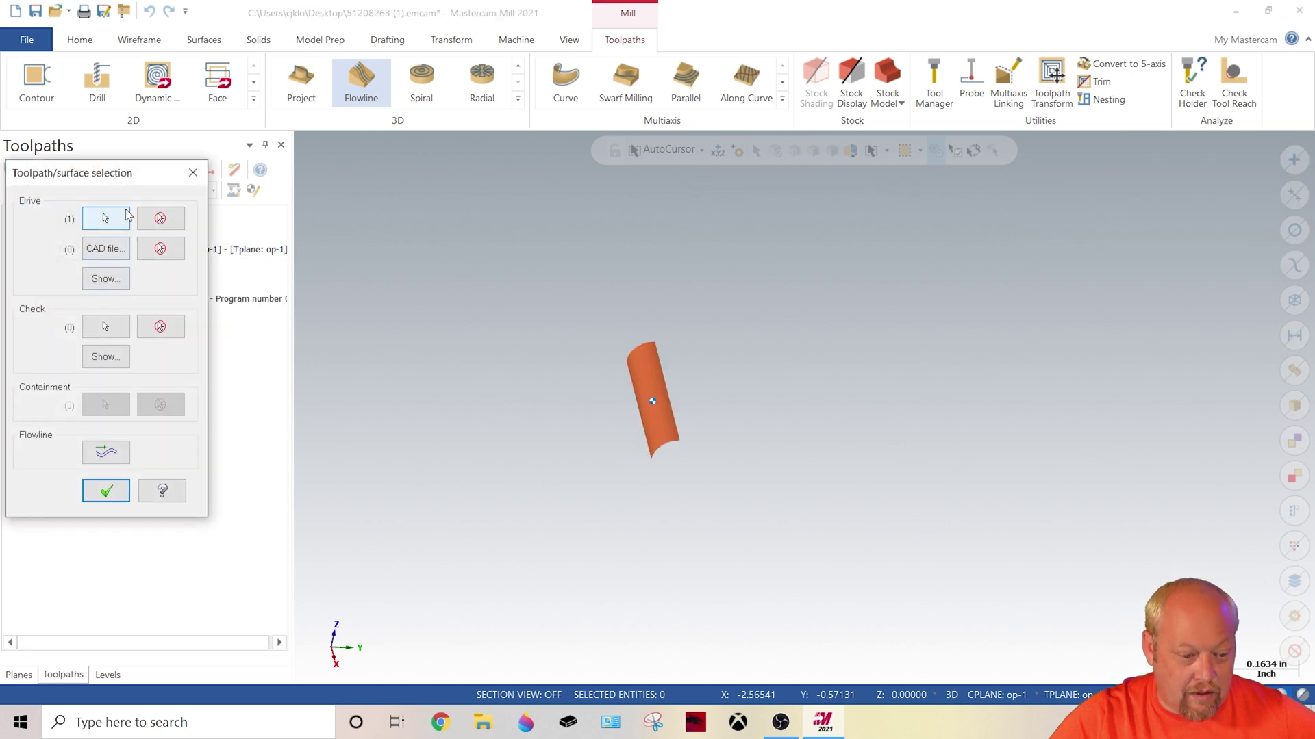
Set the flowline offset, cut direction, step direction and start point, then accept.
left_click(106, 452)
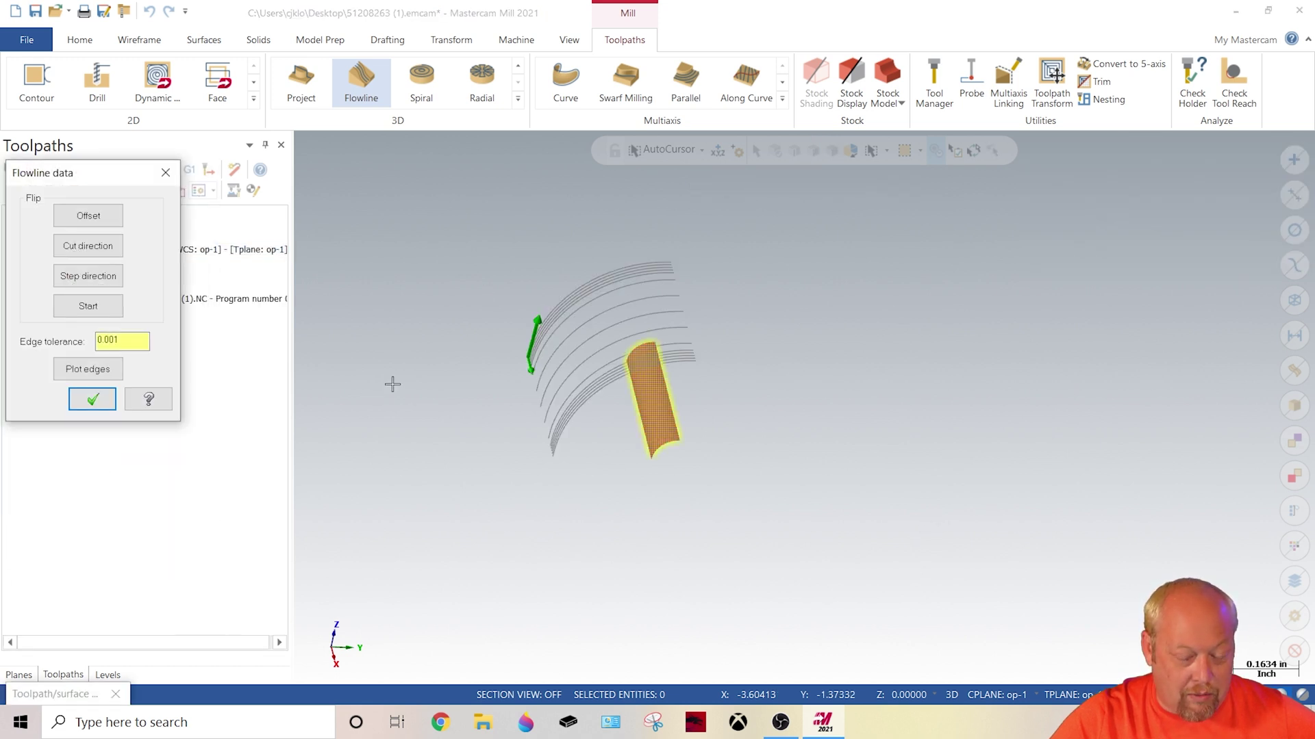
left_click(104, 221)
left_click(104, 220)
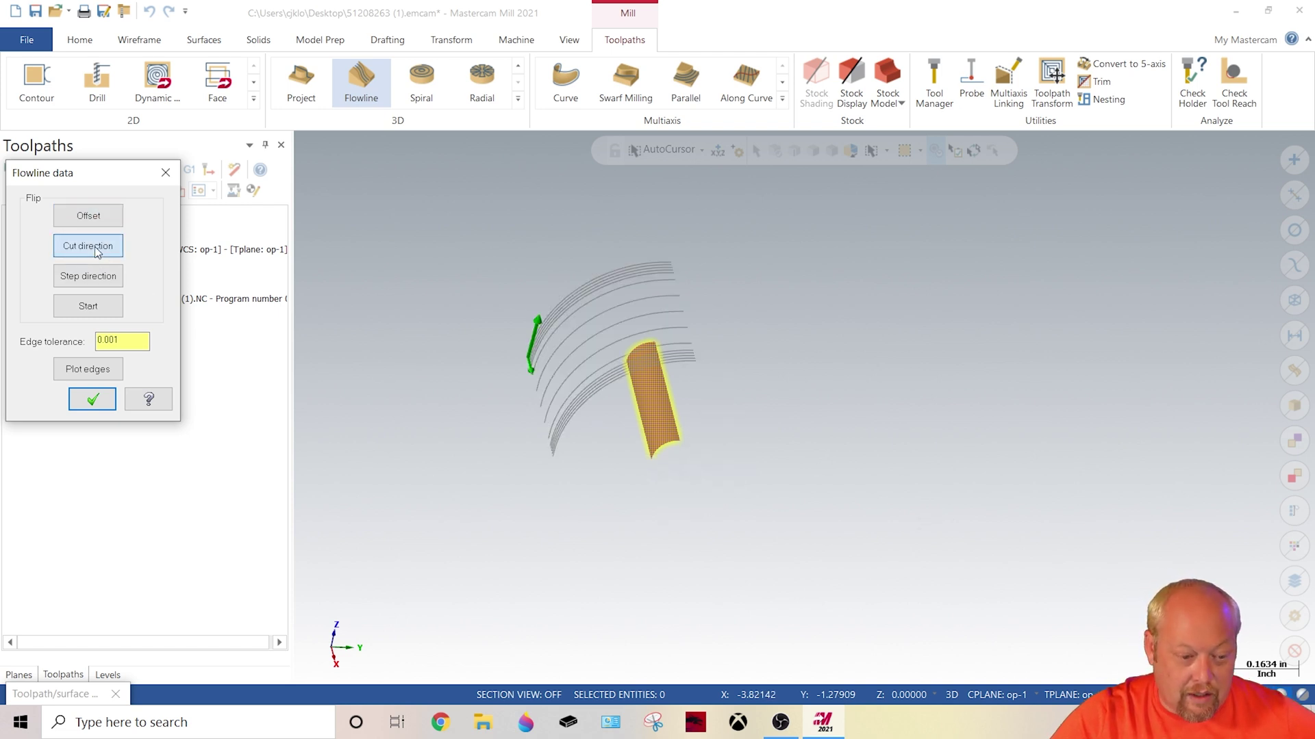
left_click(97, 252)
left_click(97, 252)
left_click(97, 252)
left_click(88, 278)
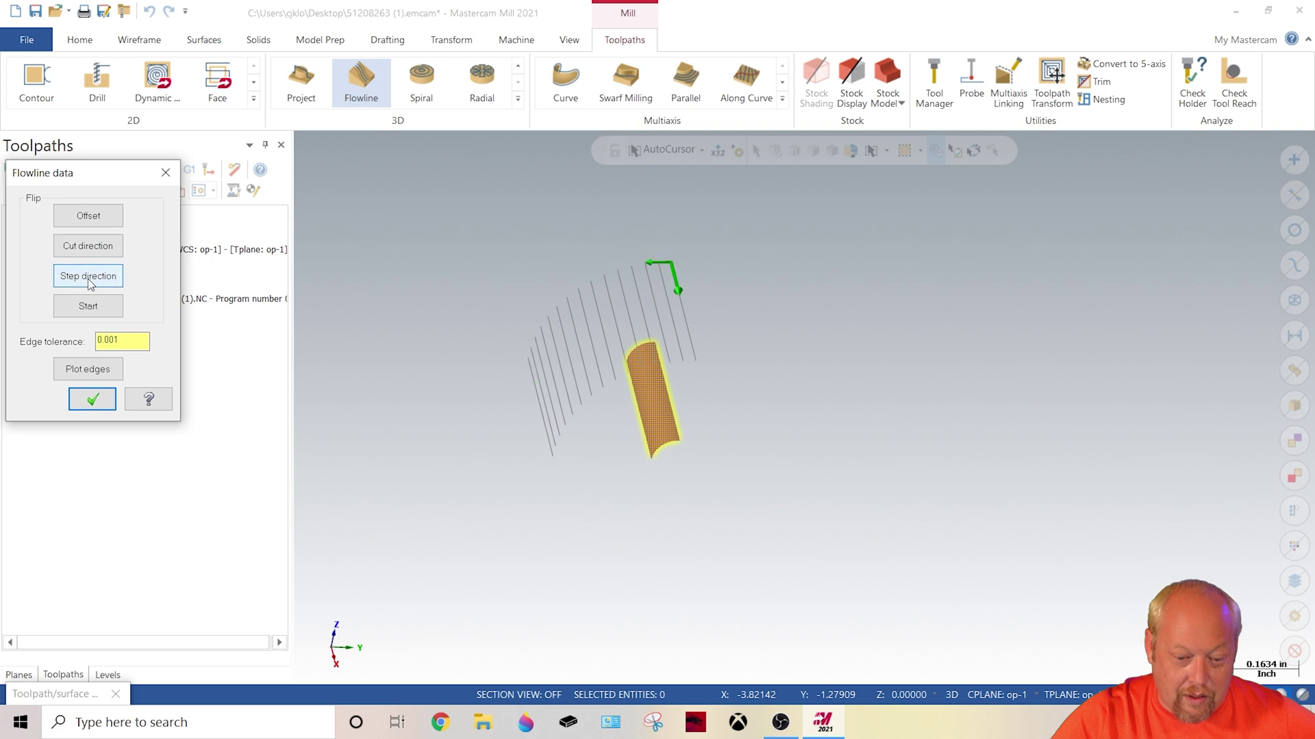
left_click(88, 278)
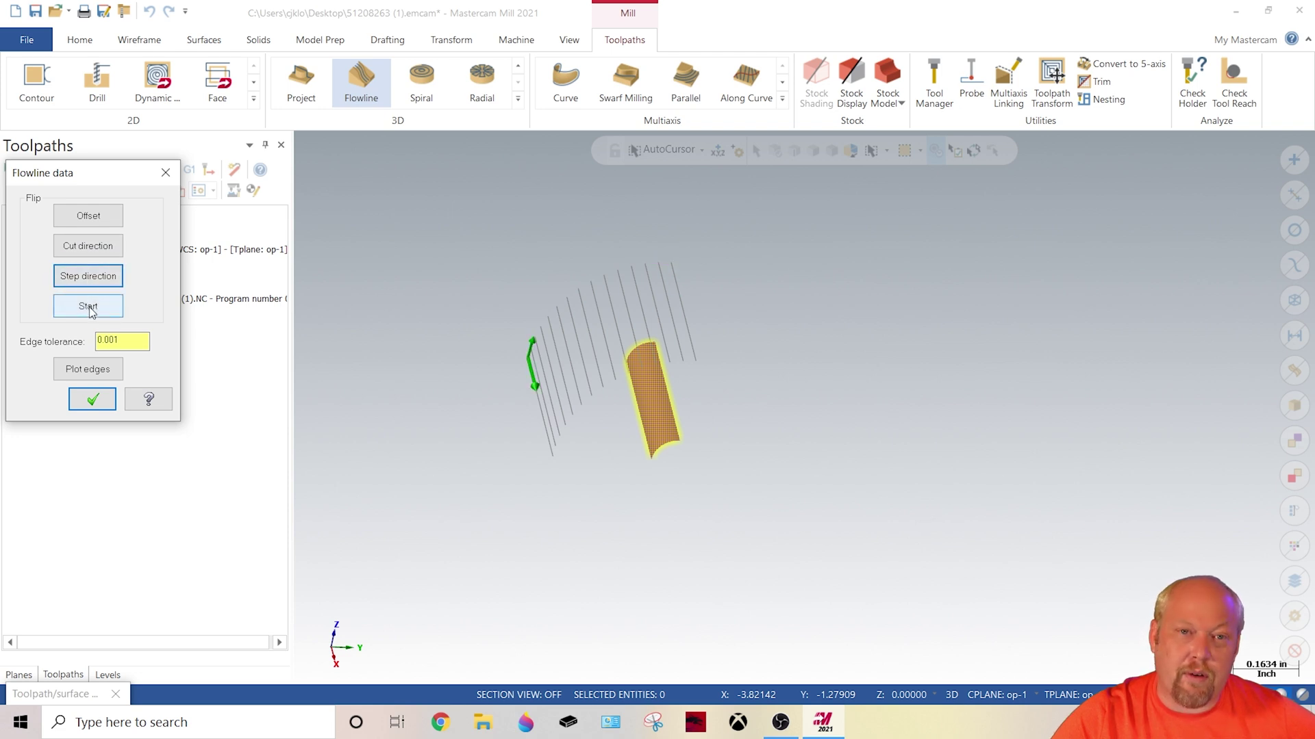
left_click(89, 309)
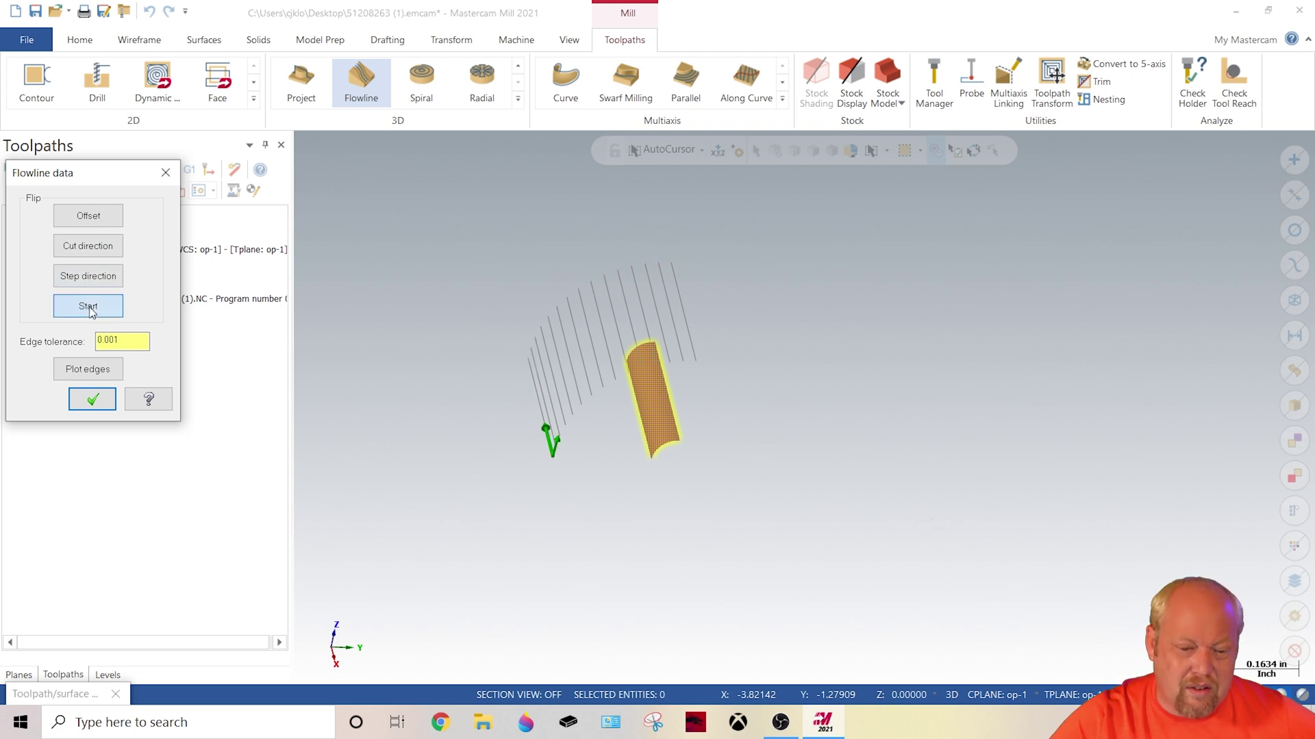
left_click(89, 308)
left_click(92, 400)
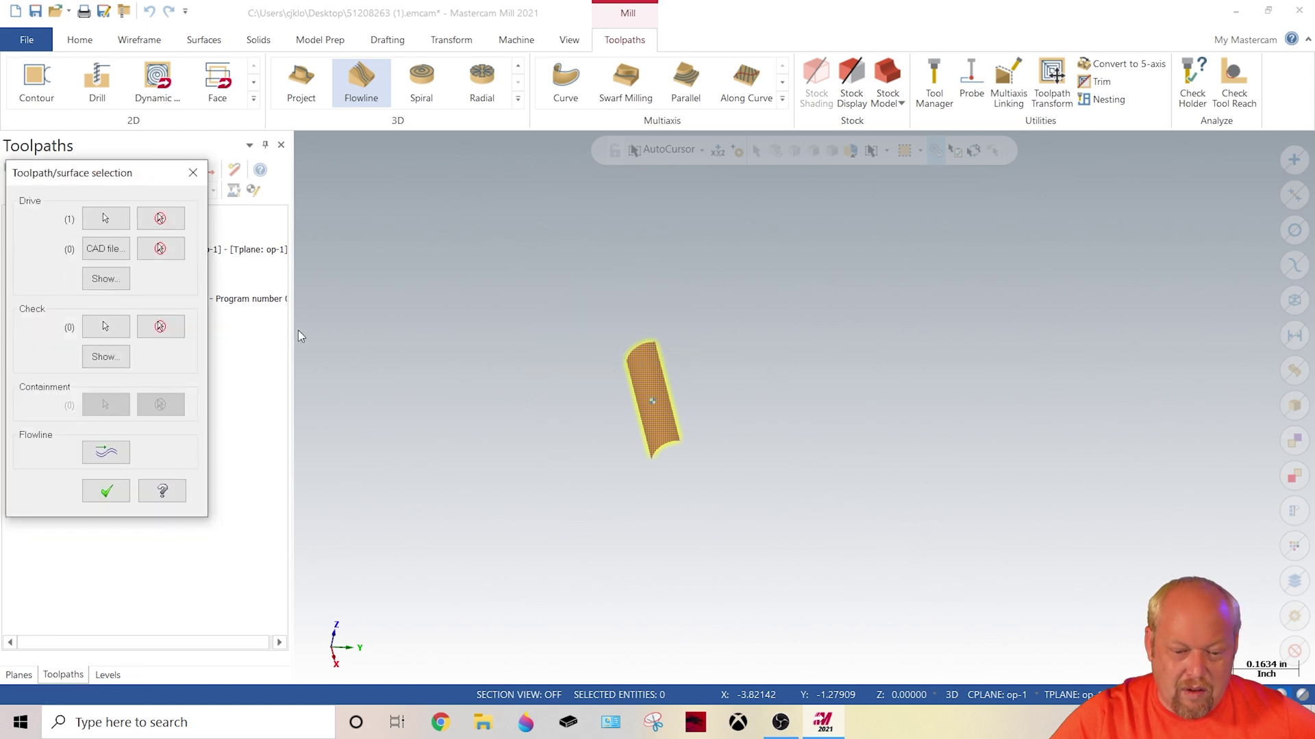
Pick tool 304, the 1/8 BALL ENDMILL (0.125 diameter), from the library filtered to ball endmills.
left_click(102, 493)
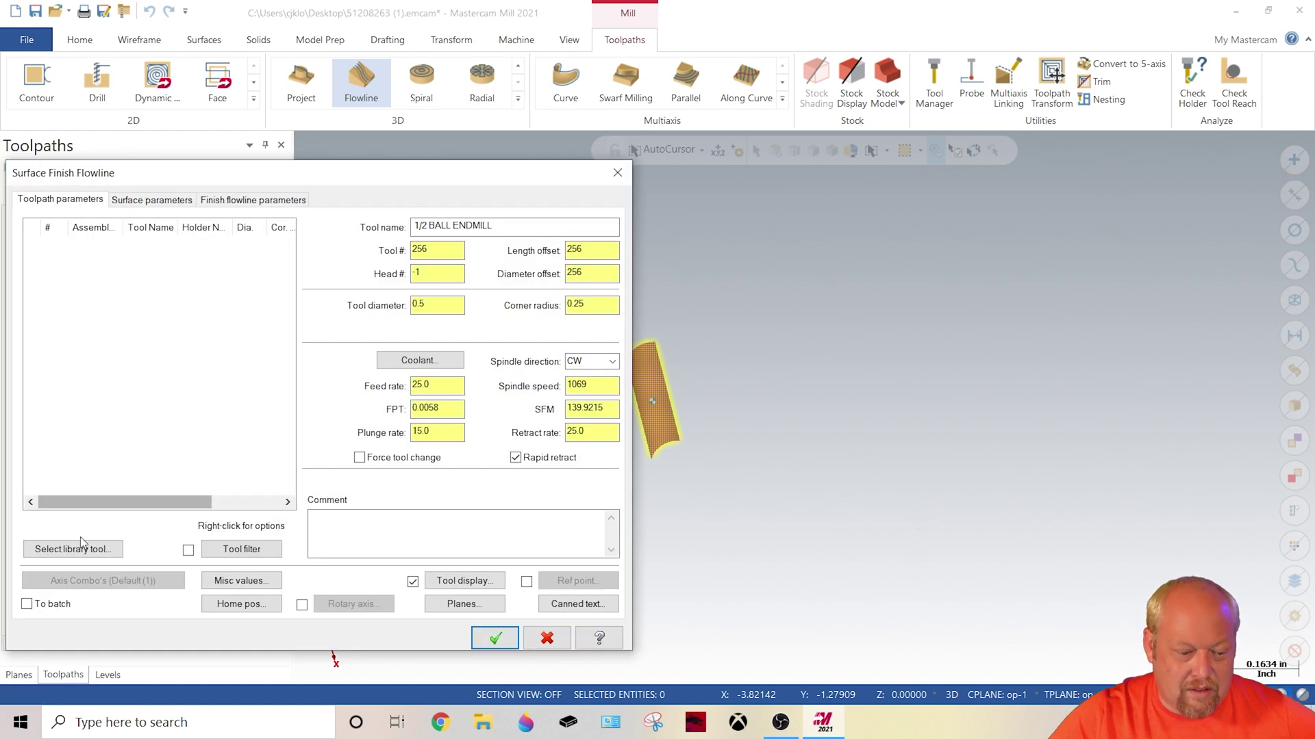
left_click(78, 552)
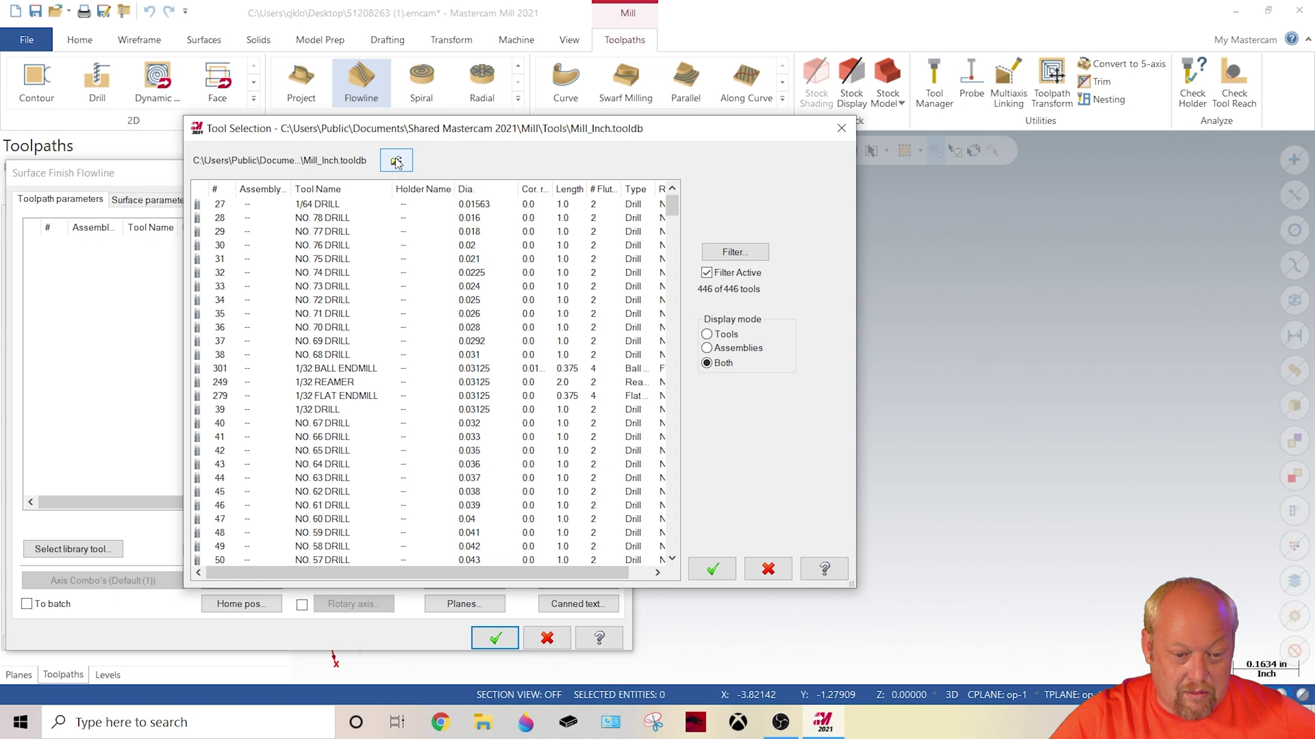
left_click(734, 252)
left_click(182, 466)
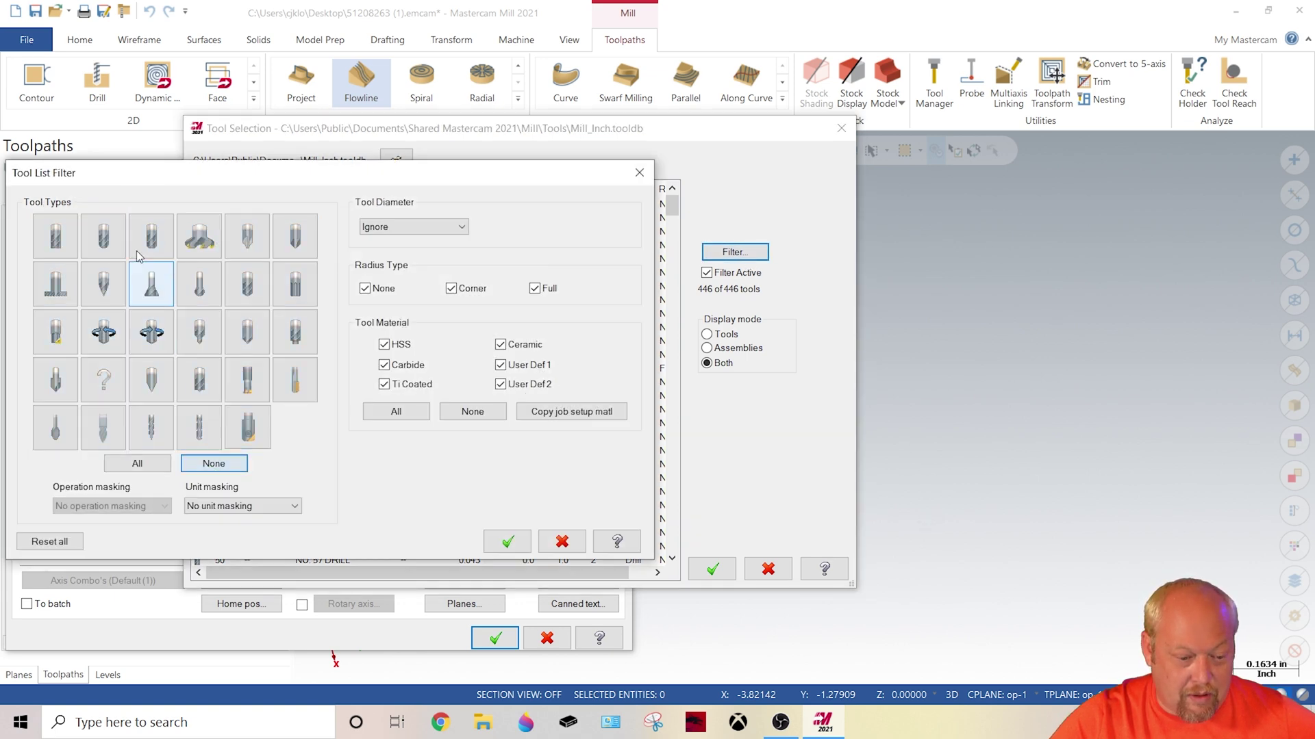
left_click(508, 542)
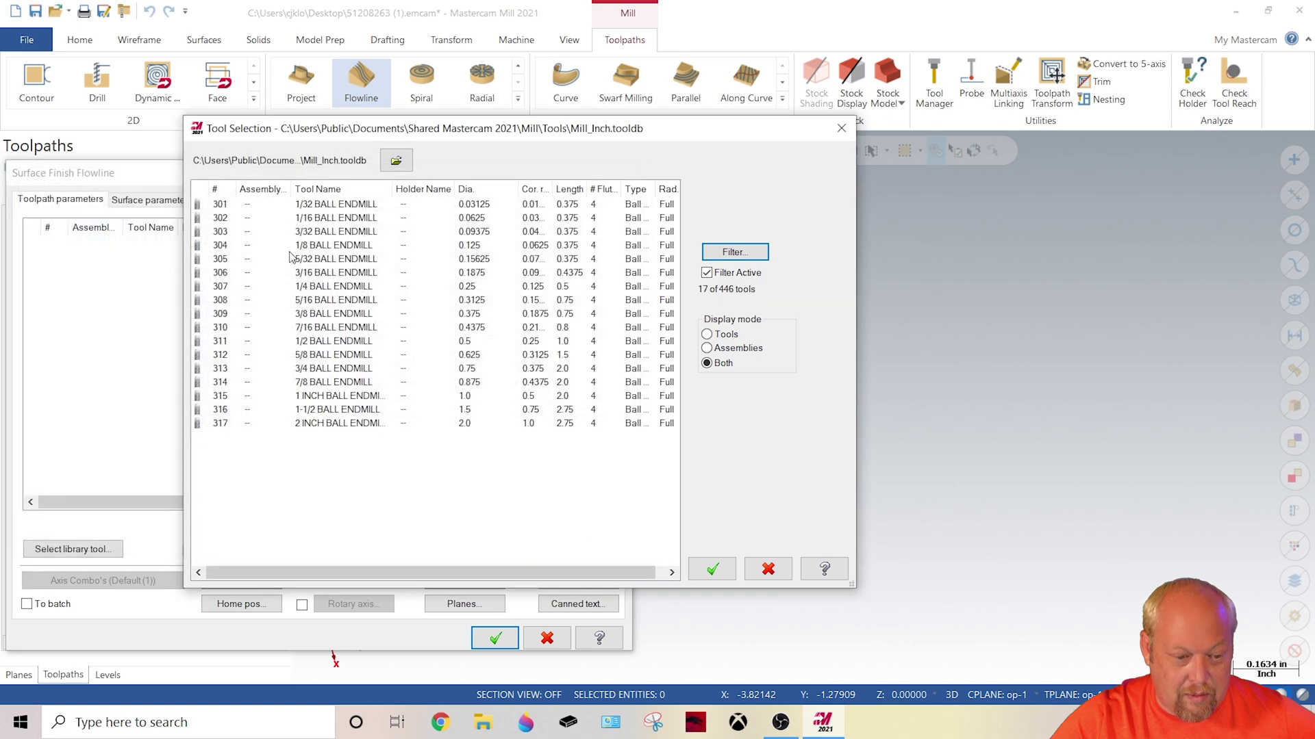
double_click(327, 246)
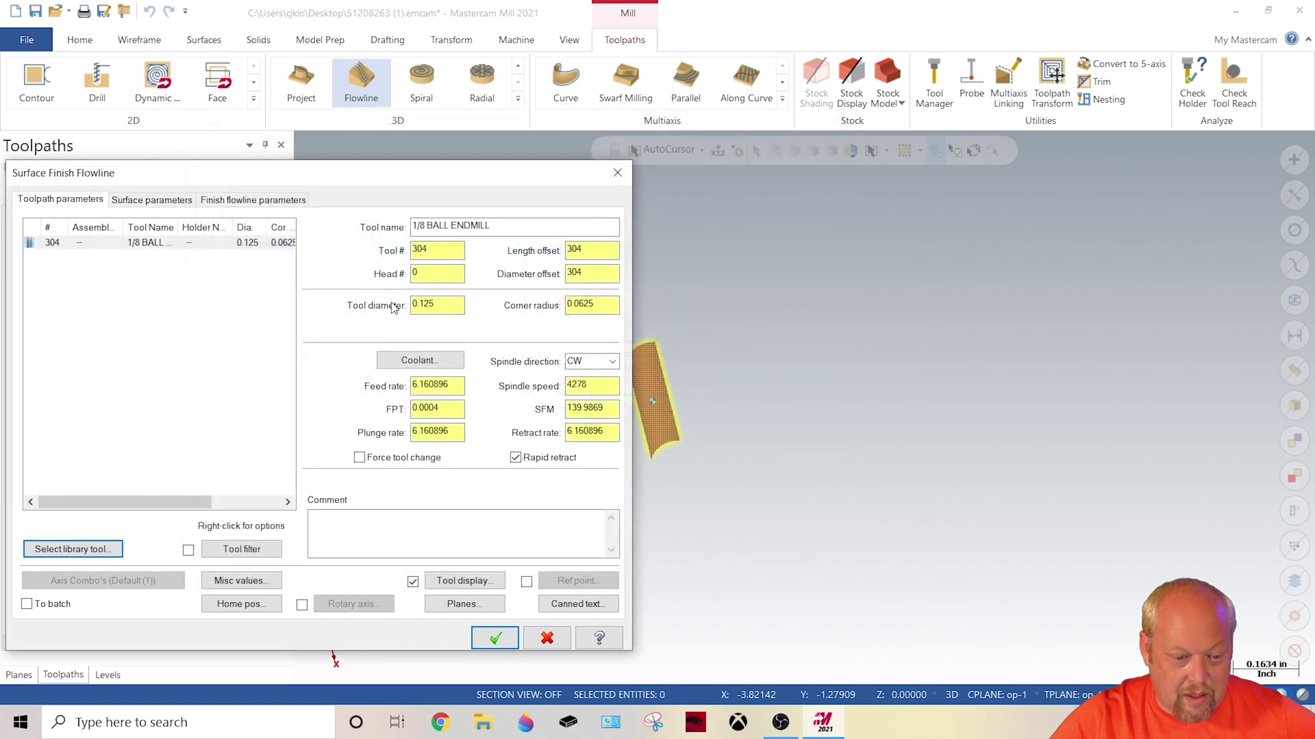
Set the stepover by distance (0.01) and the gap size to distance 0.5.
left_click(165, 202)
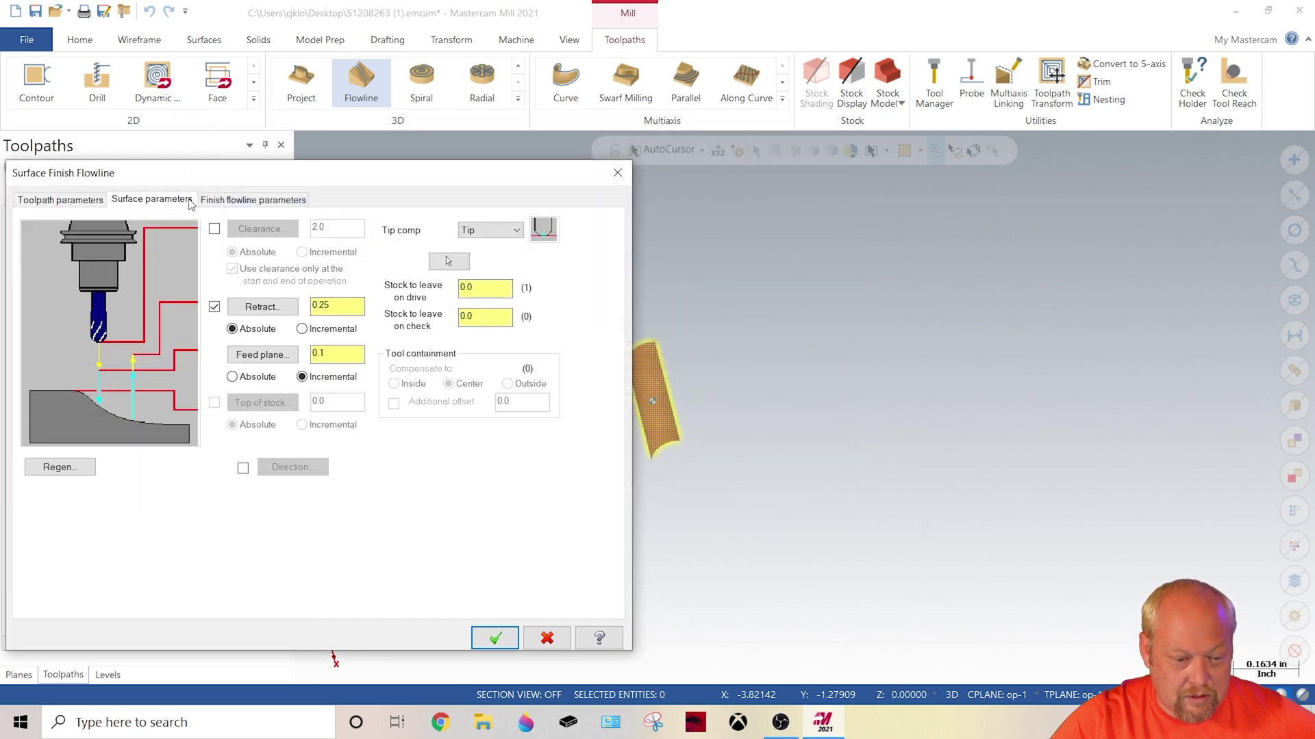
left_click(231, 201)
left_click(237, 249)
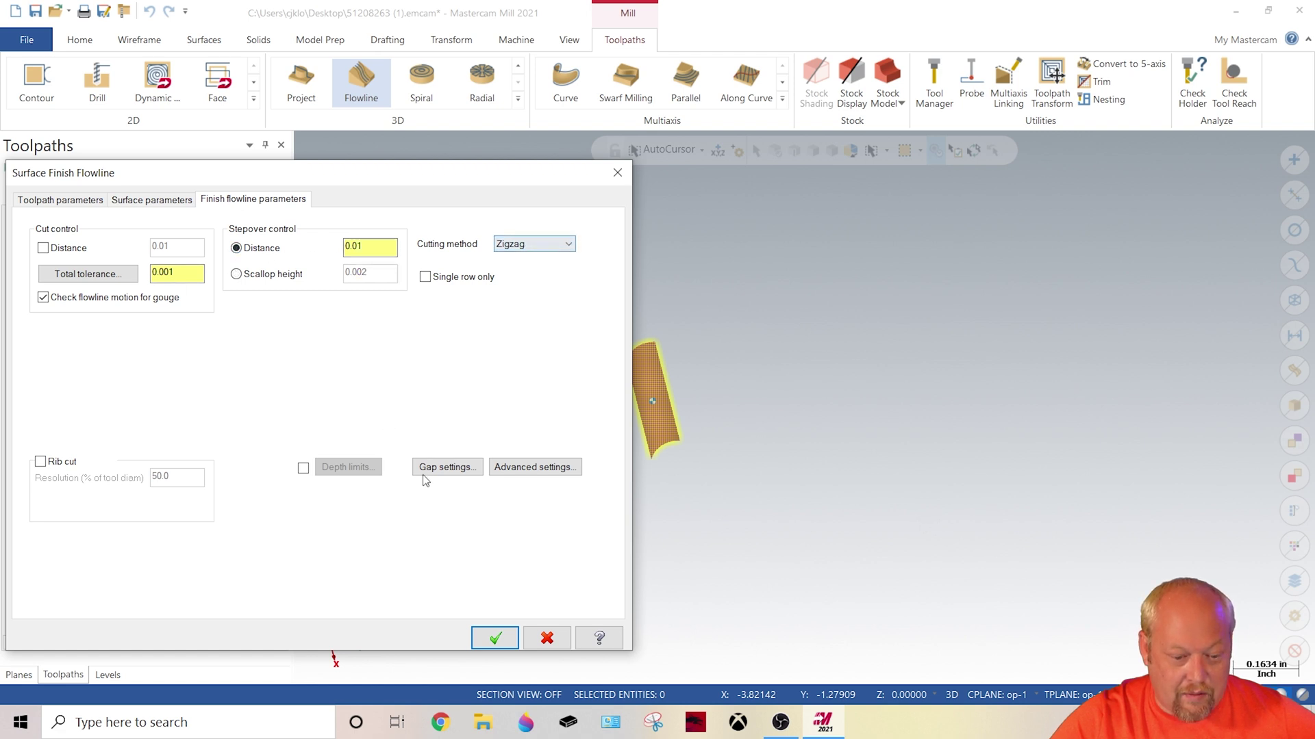
left_click(455, 468)
left_click(35, 243)
type("0.5")
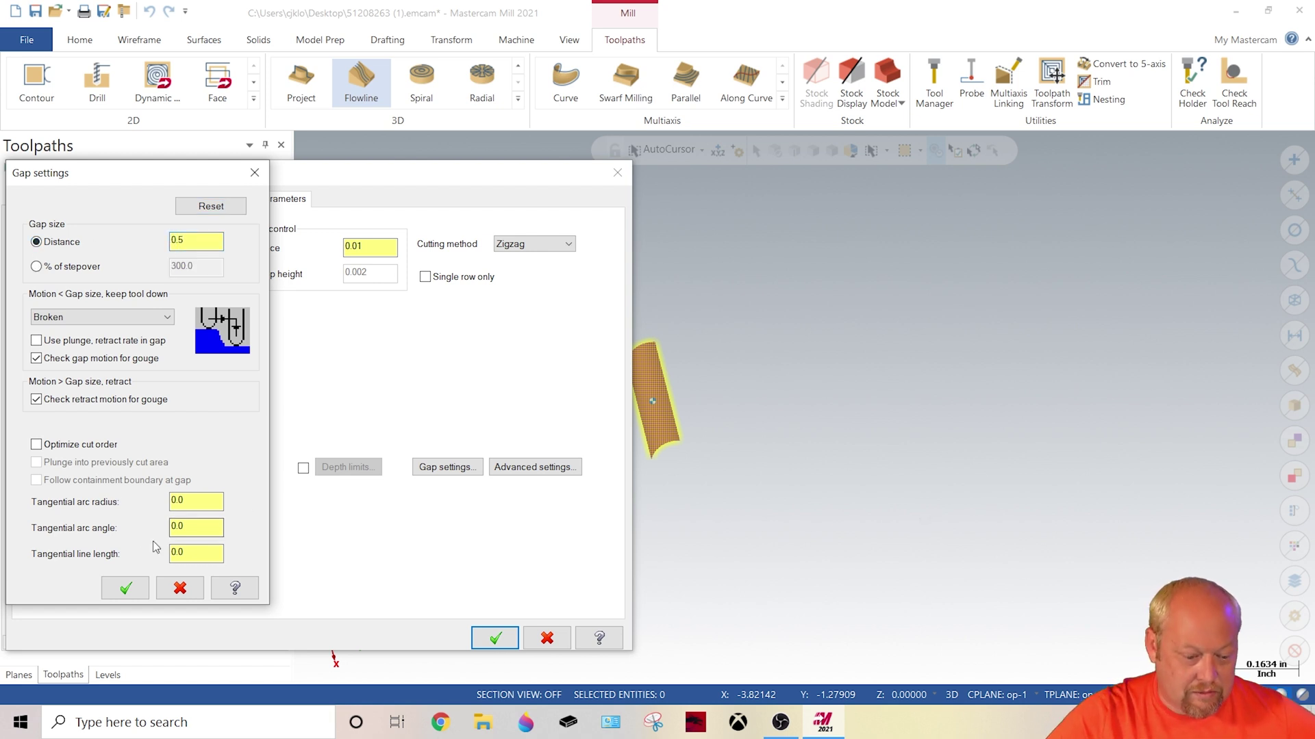
left_click(126, 588)
Turn flood coolant on and generate the flowline toolpath.
left_click(78, 200)
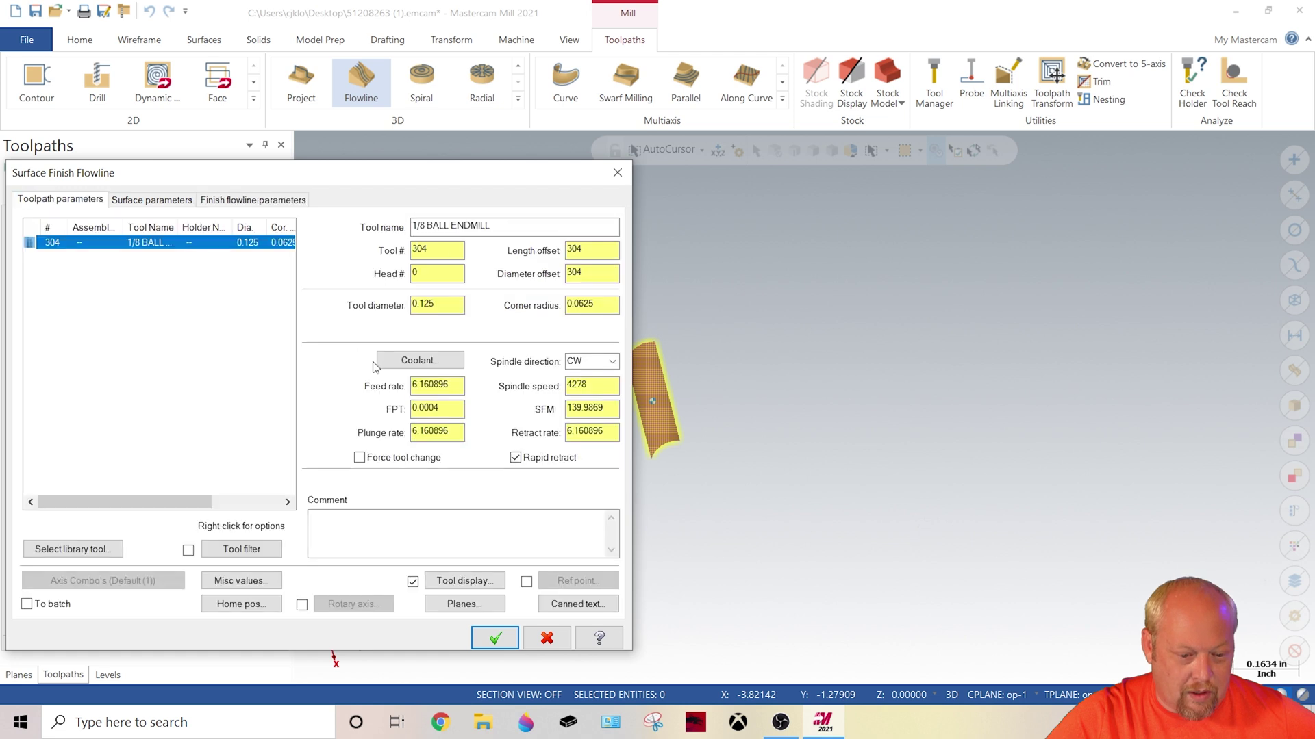
left_click(420, 360)
left_click(181, 203)
left_click(174, 226)
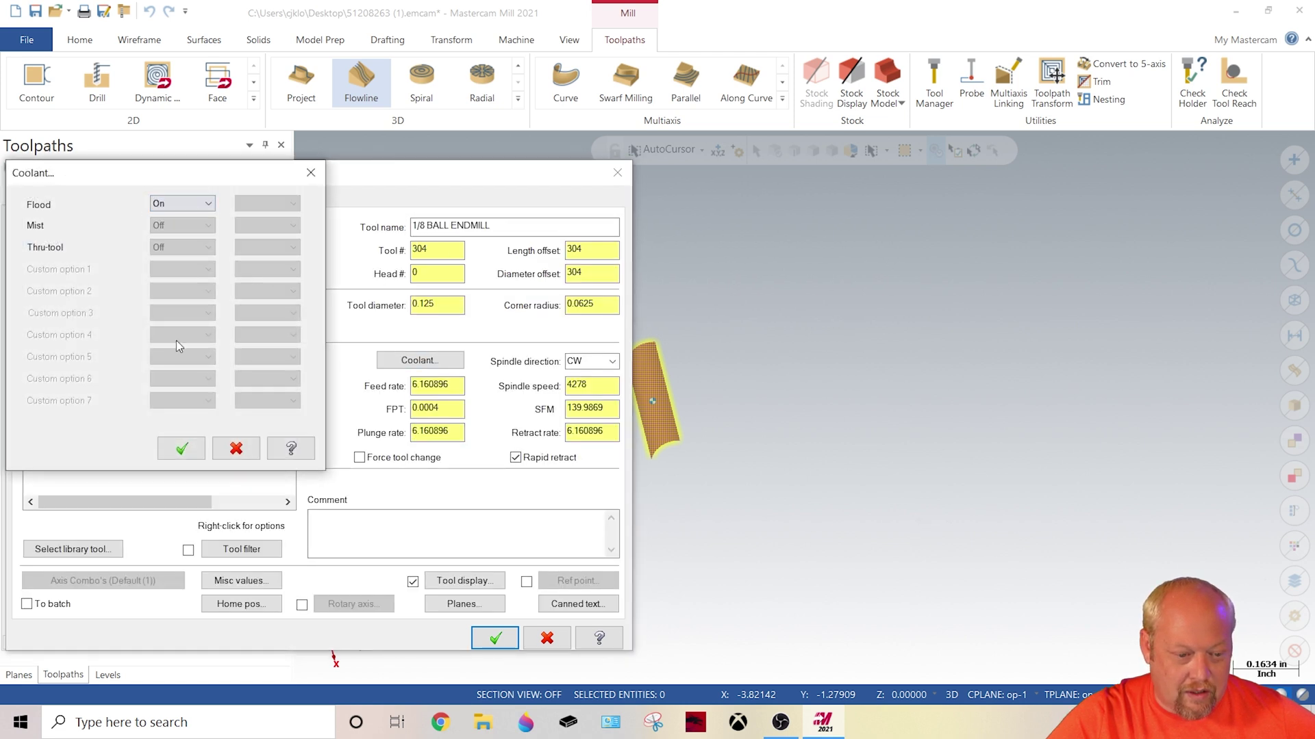
left_click(182, 448)
left_click(495, 638)
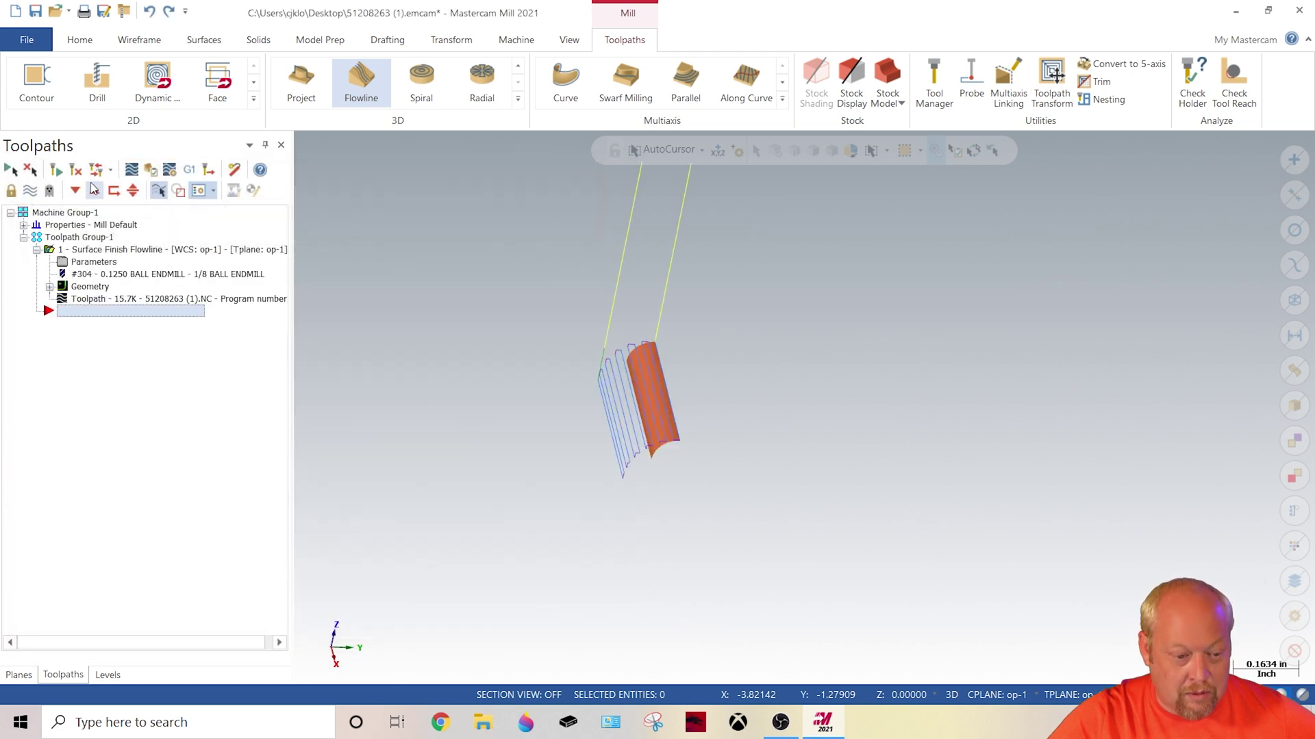
Change the flowline stepover distance to 0.005.
middle_click_drag(537, 352, 637, 381)
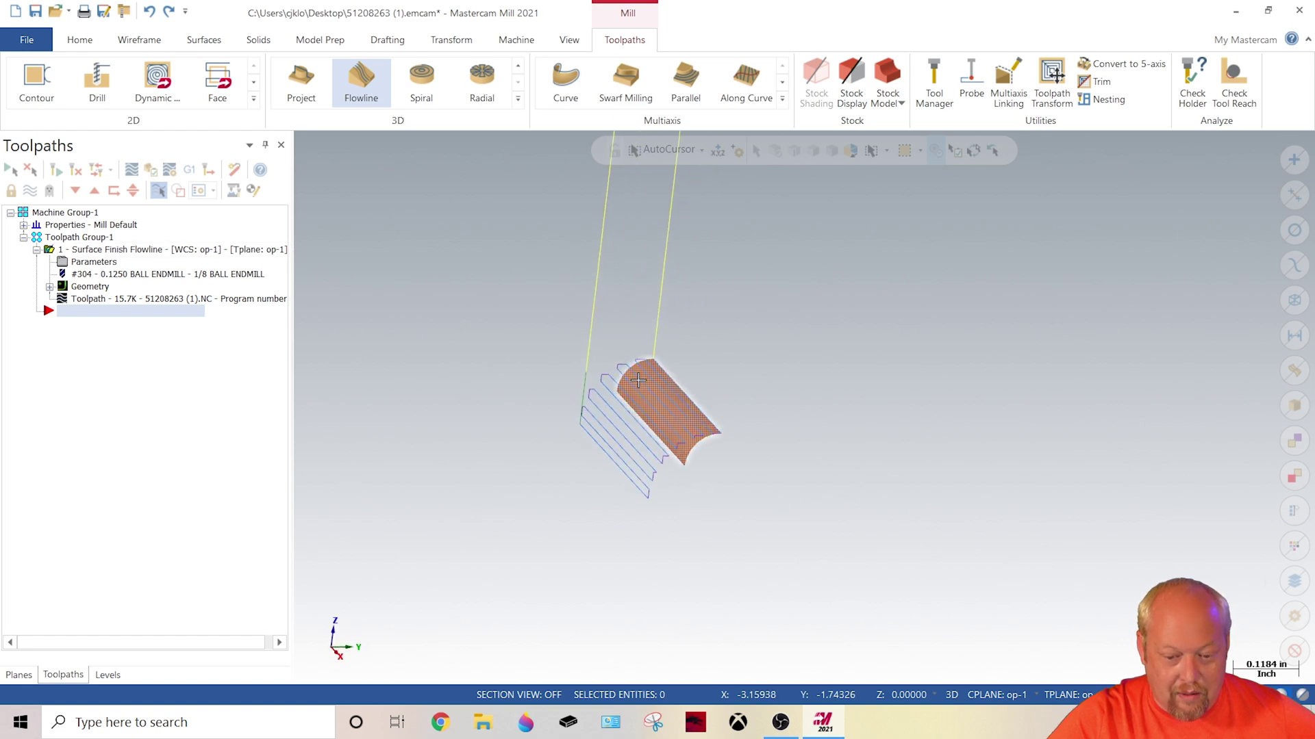
scroll(678, 446, "up", 3)
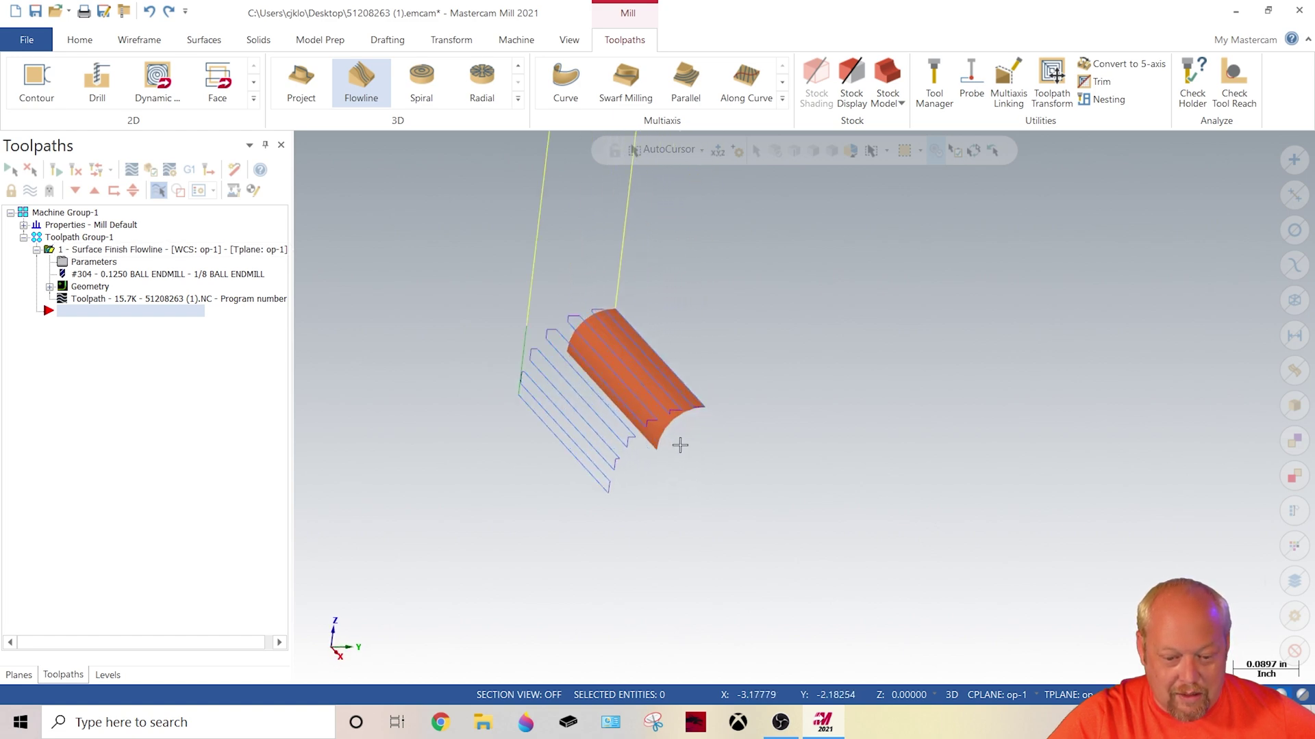
left_click(98, 273)
left_click(189, 203)
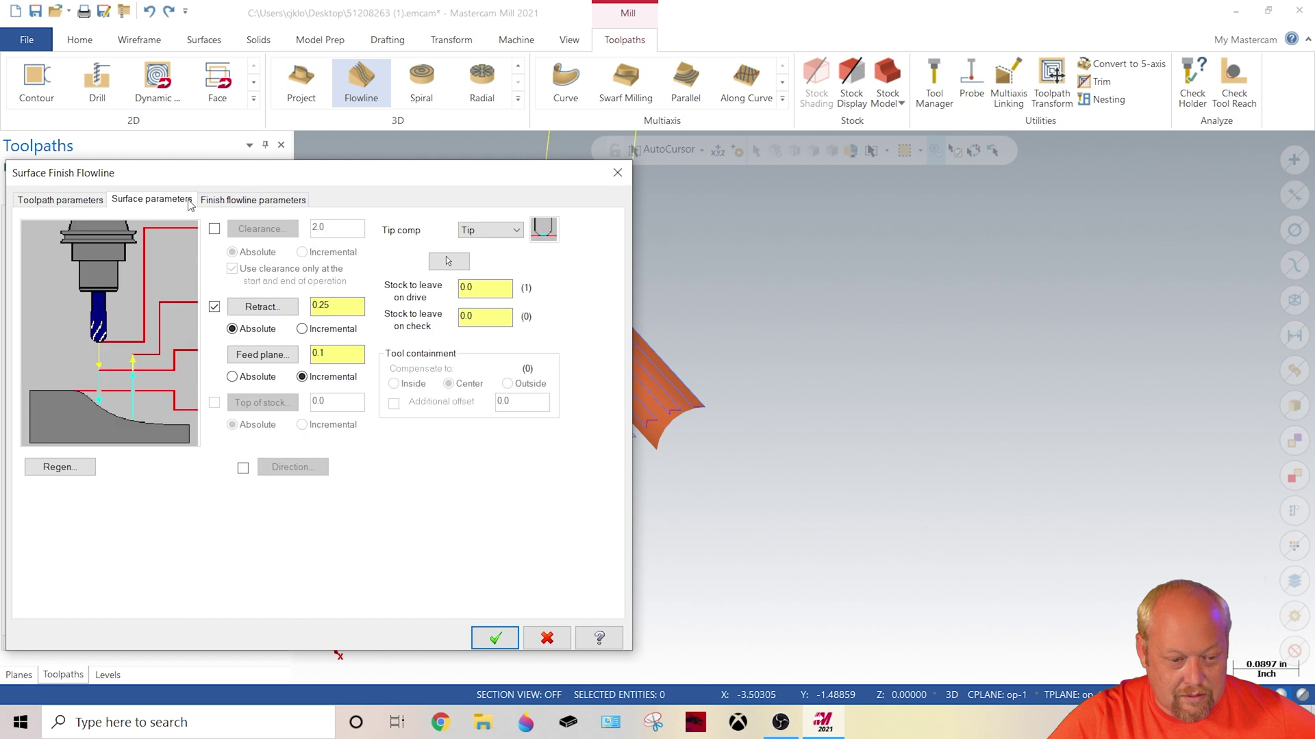
left_click(244, 202)
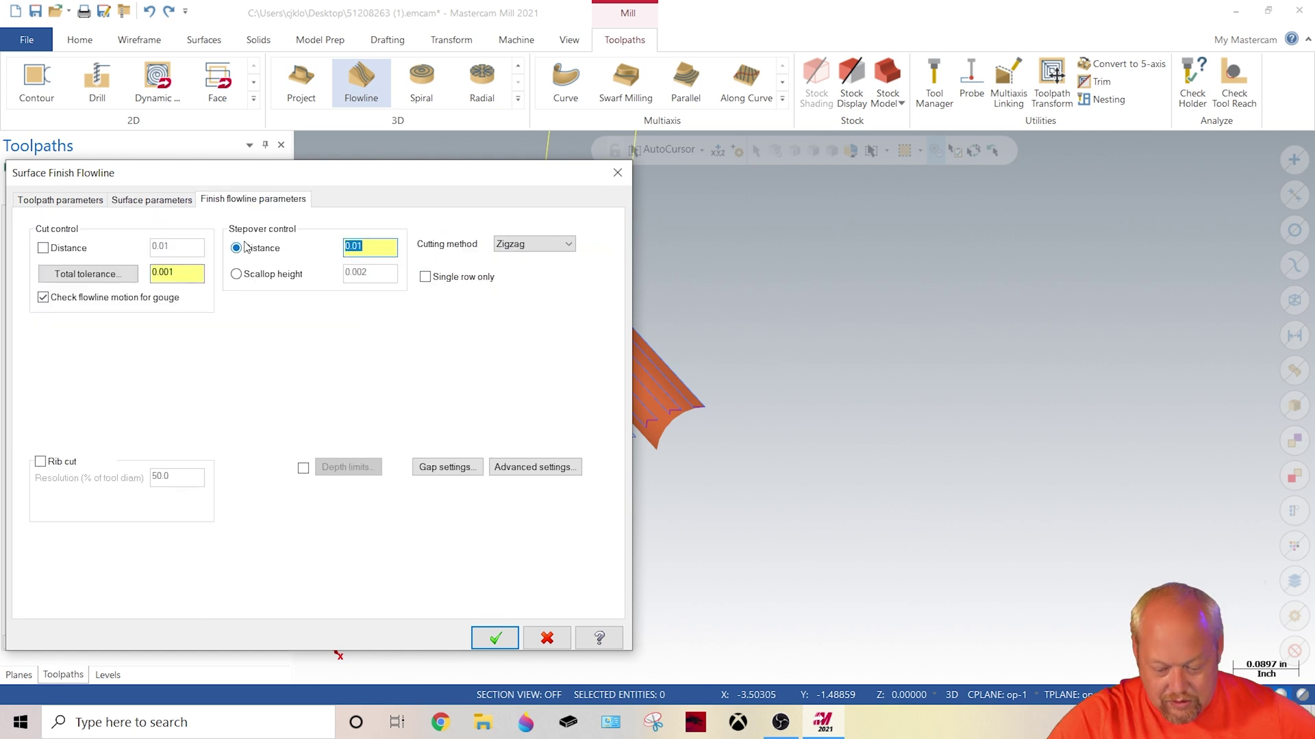
key("BackSpace")
type(".005")
key("Return")
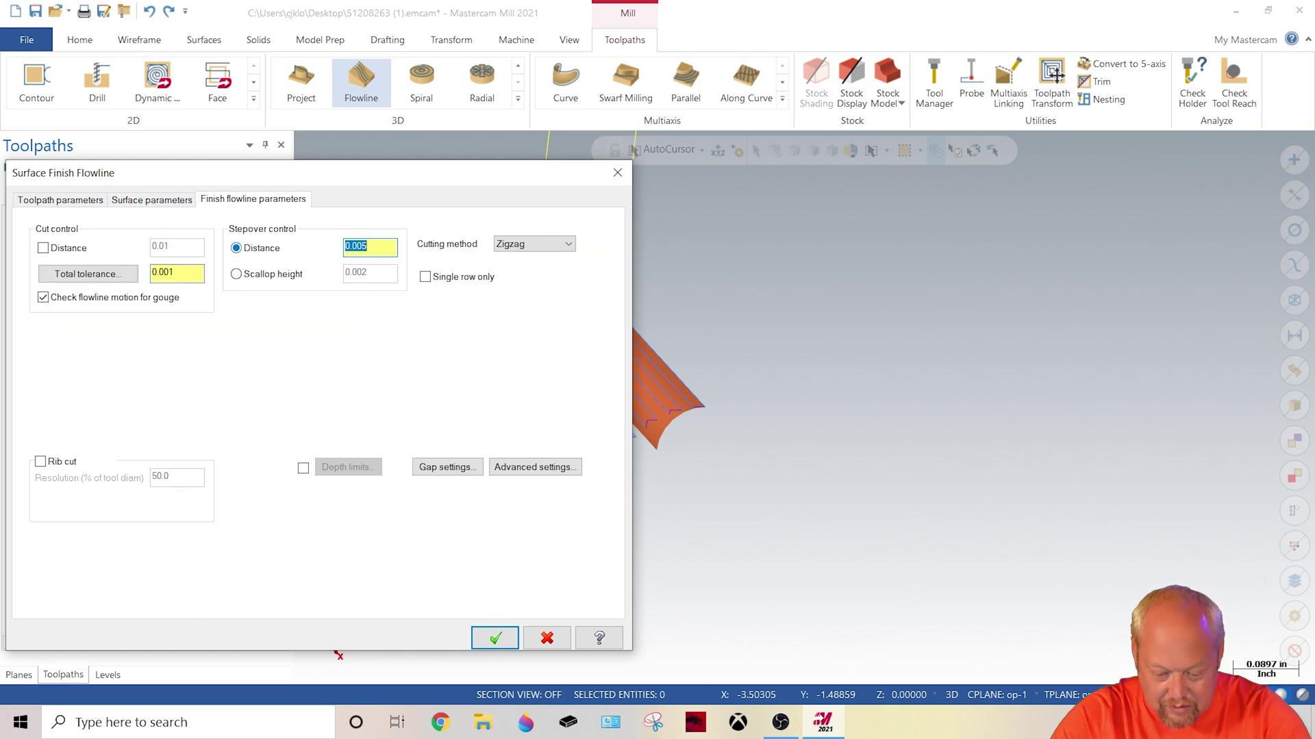
left_click(495, 637)
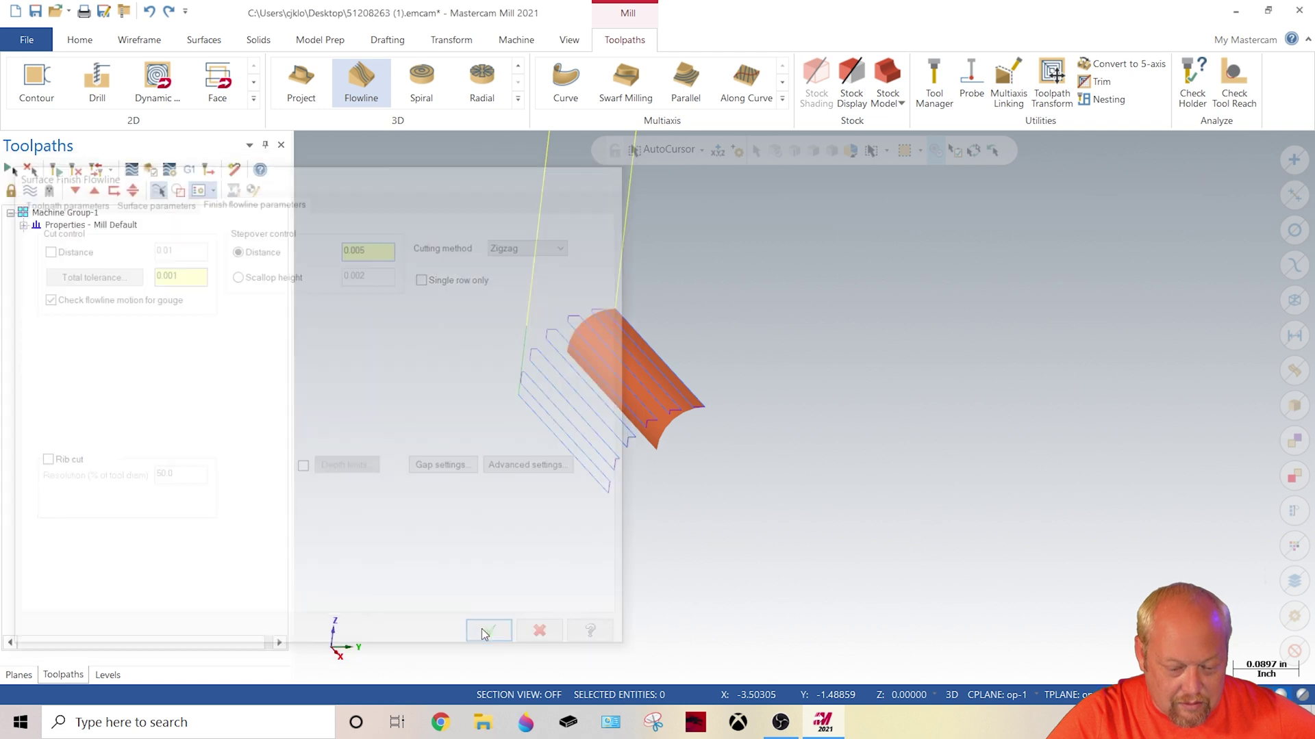
Regenerate the toolpath and inspect the closer passes beside the part.
left_click(55, 169)
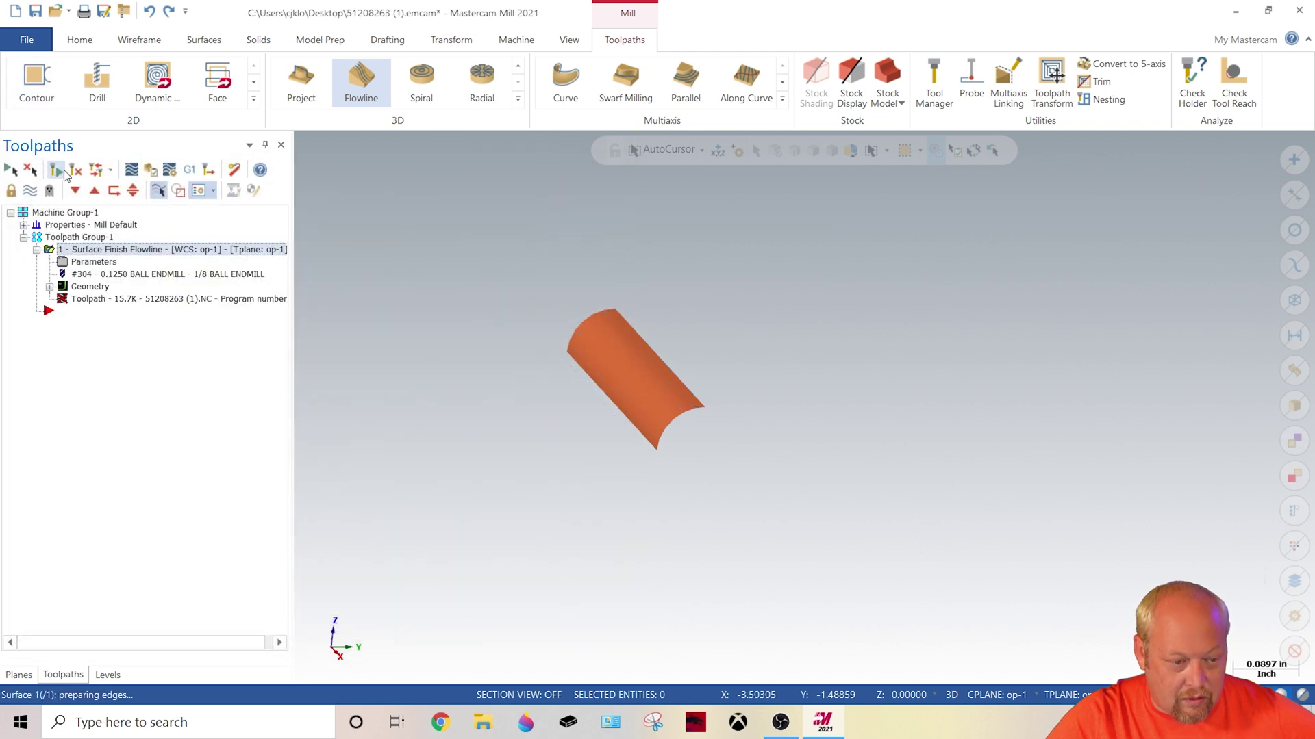
mouse_move(551, 281)
middle_mouse_down()
mouse_move(486, 279)
mouse_move(515, 254)
mouse_move(619, 287)
mouse_move(597, 276)
middle_mouse_up()
scroll(548, 317, "down", 6)
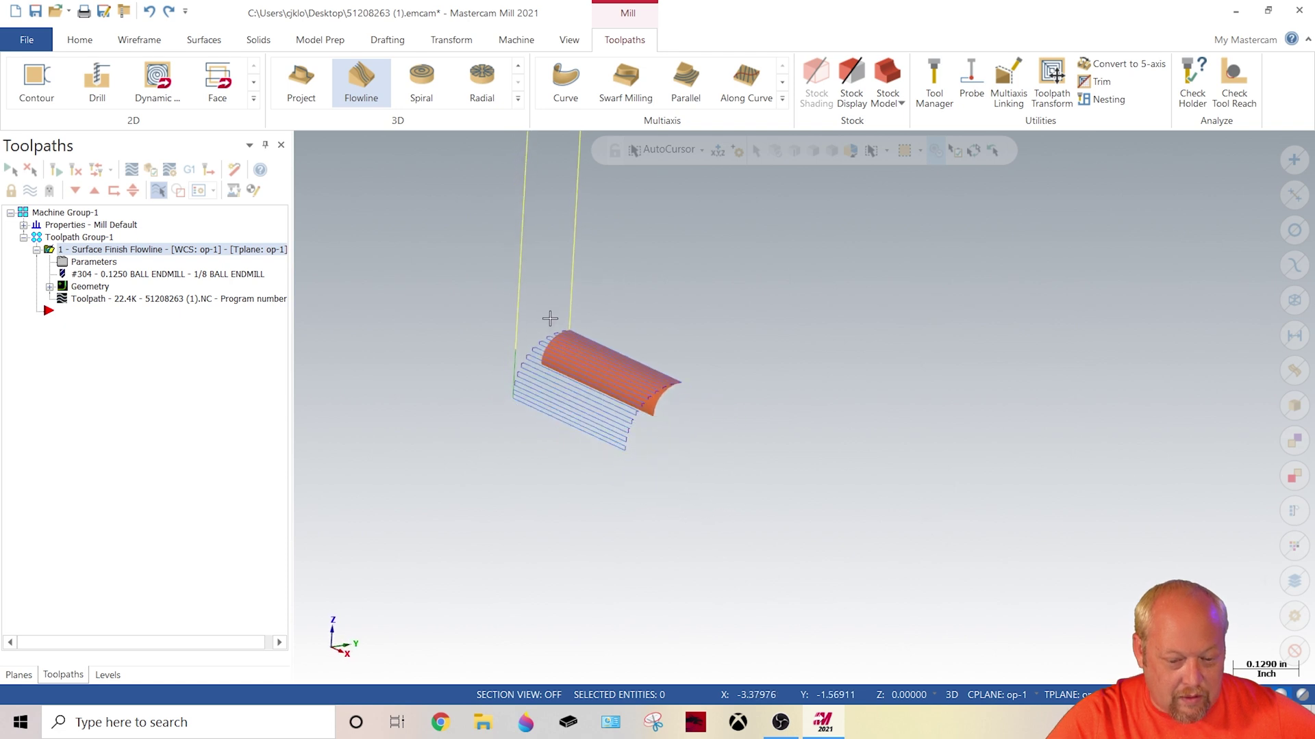
left_click(106, 263)
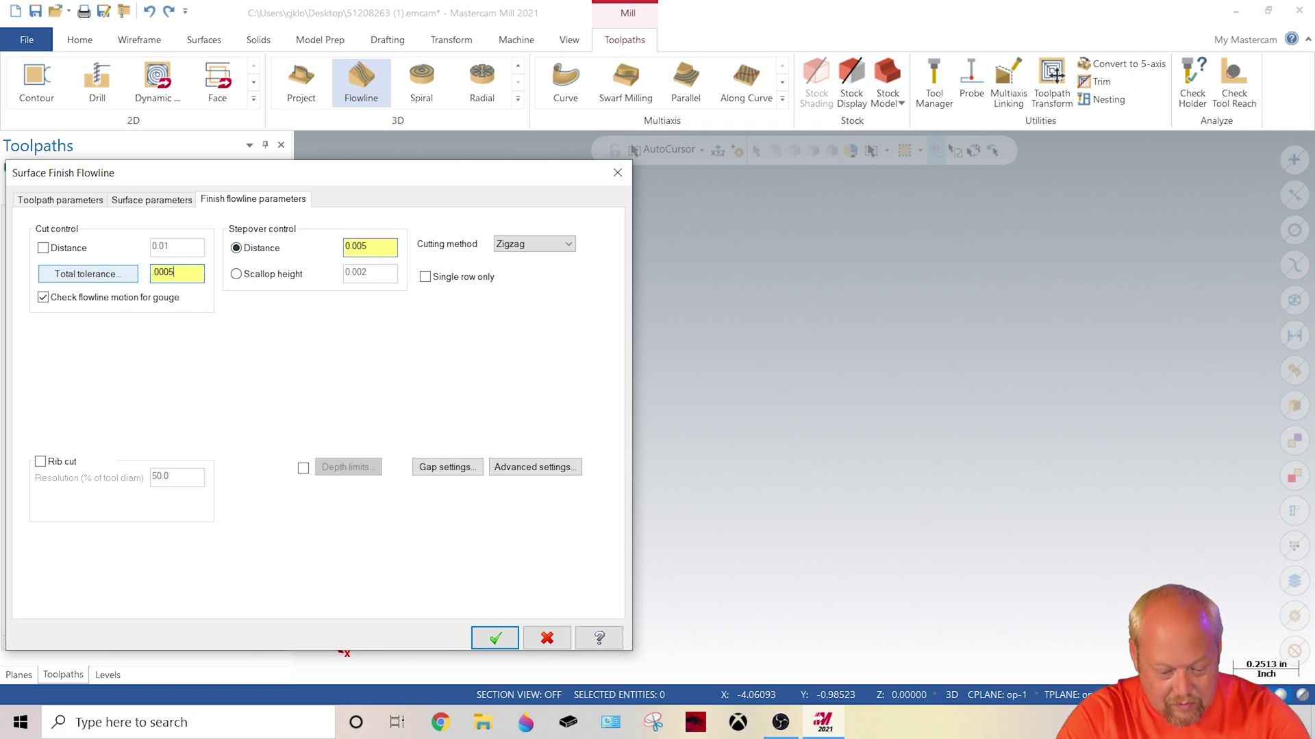
Apply a 0.0005 total tolerance, regenerate the toolpath, and reopen its parameters.
key("Return")
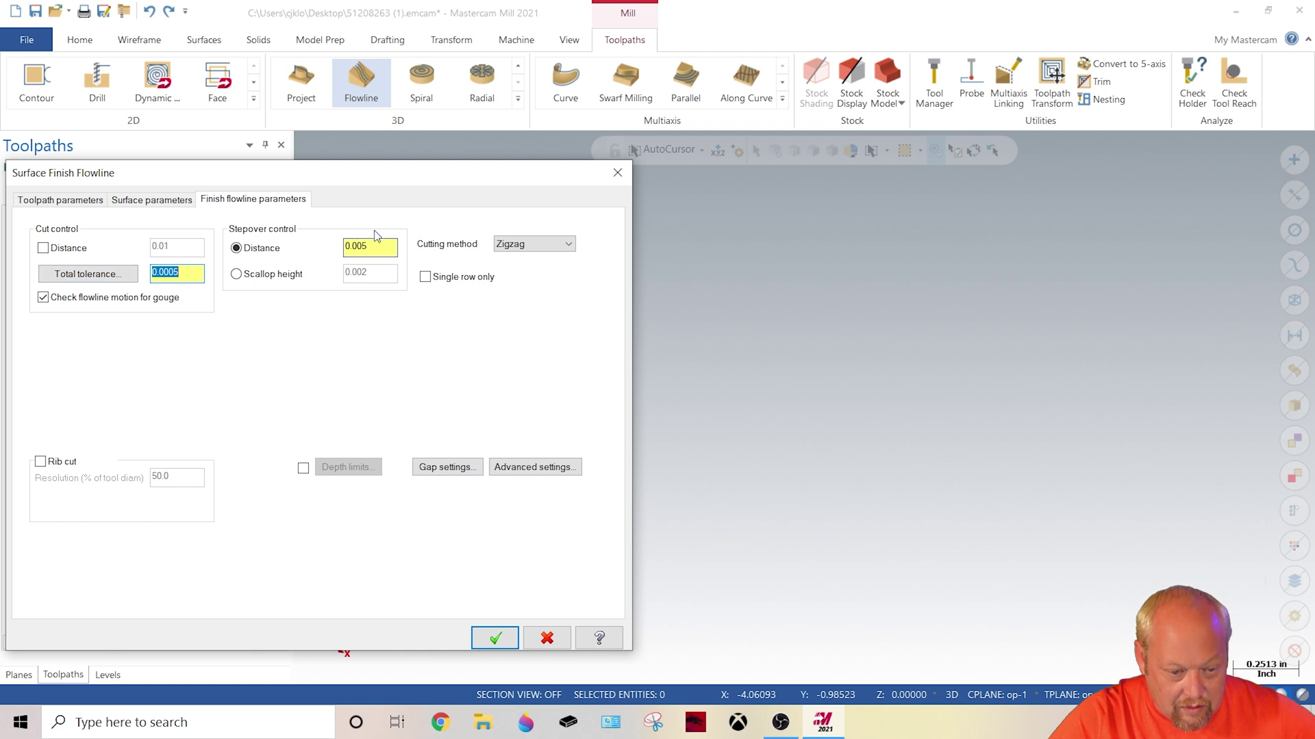
left_click(494, 638)
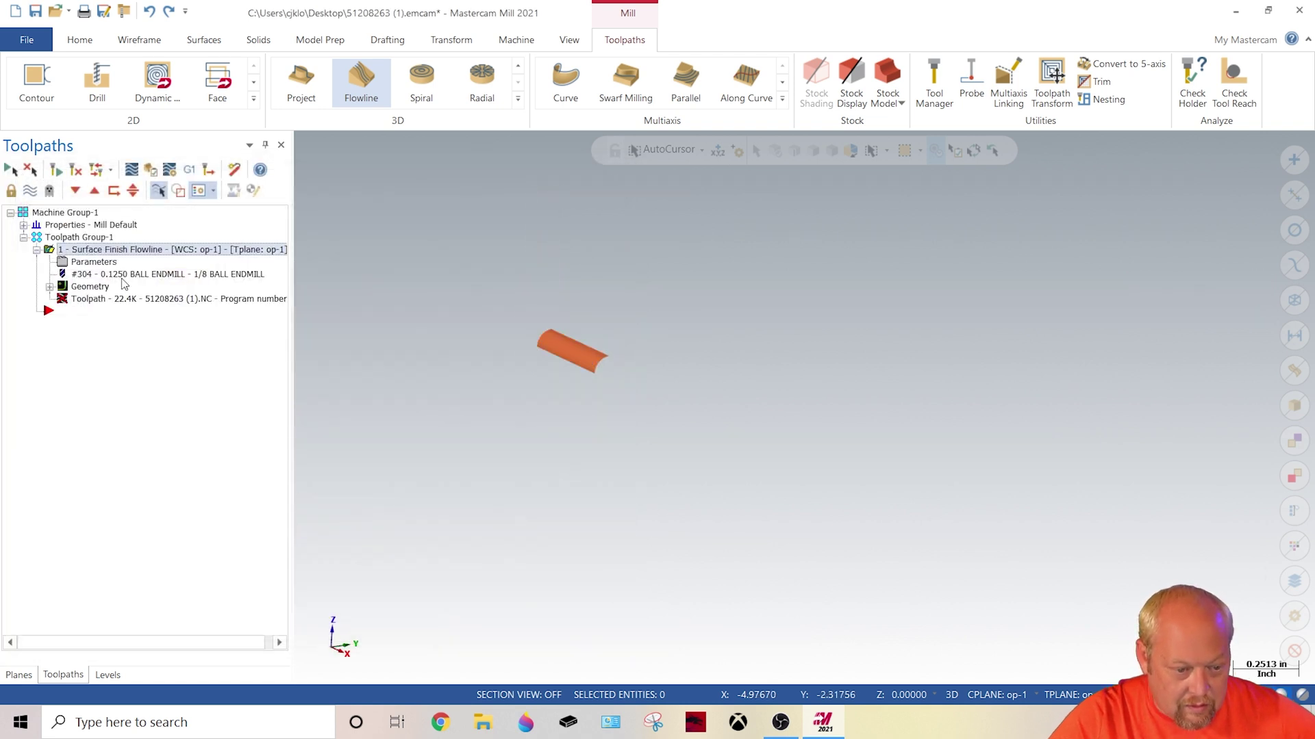
left_click(56, 171)
scroll(472, 370, "up", 5)
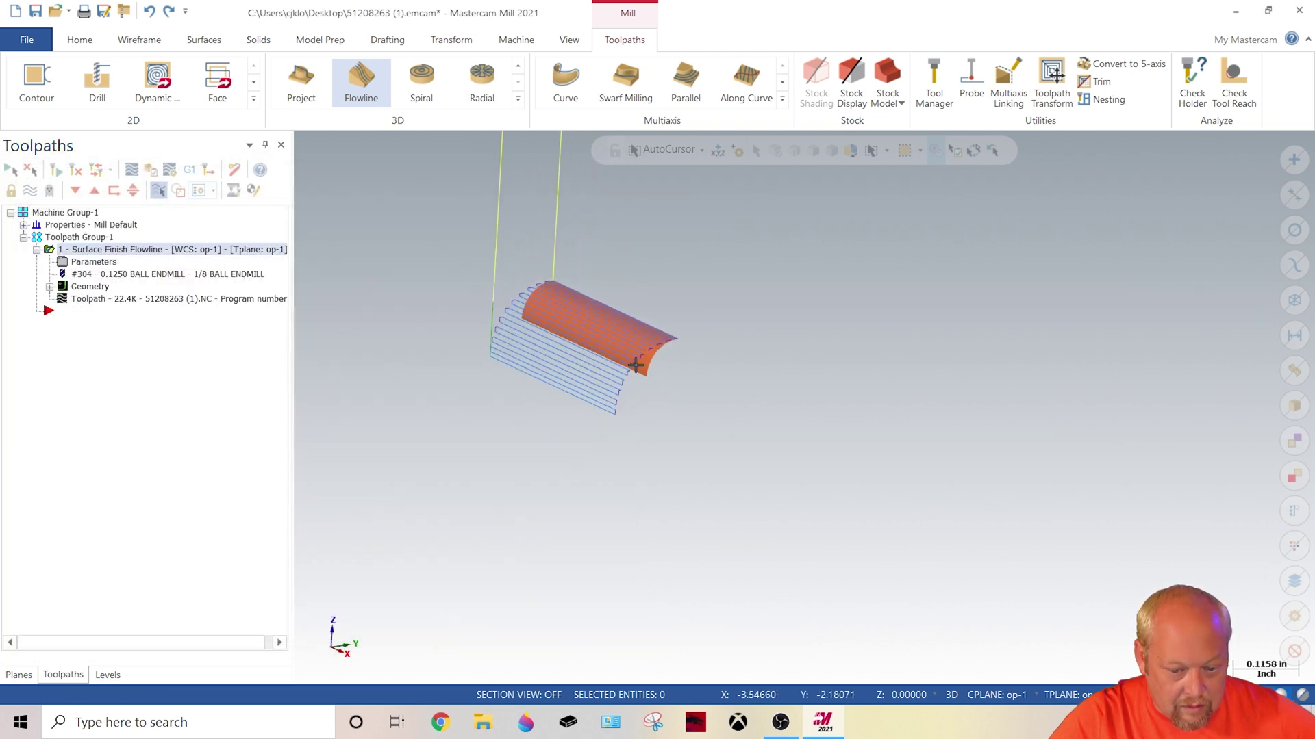
left_click(88, 262)
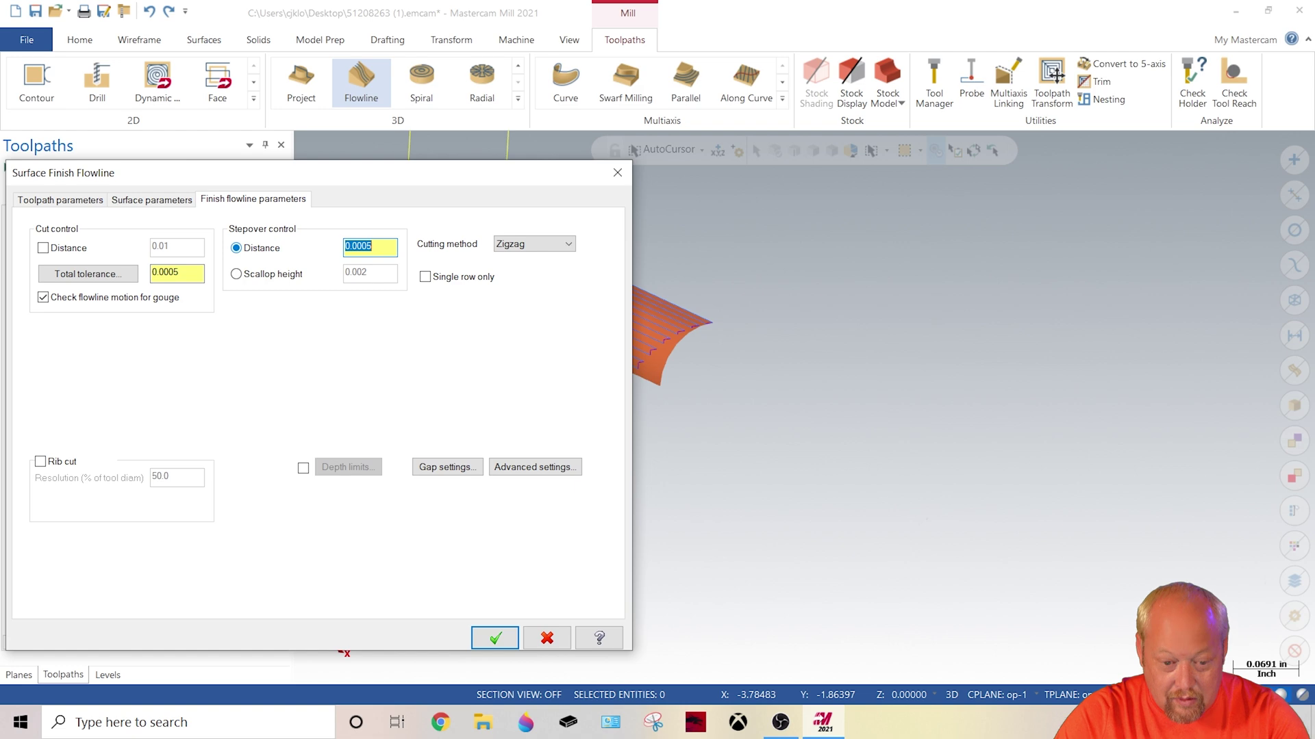
Accept the 0.0005 stepover, regenerate, and inspect the dense finishing pattern on the loft.
left_click(495, 638)
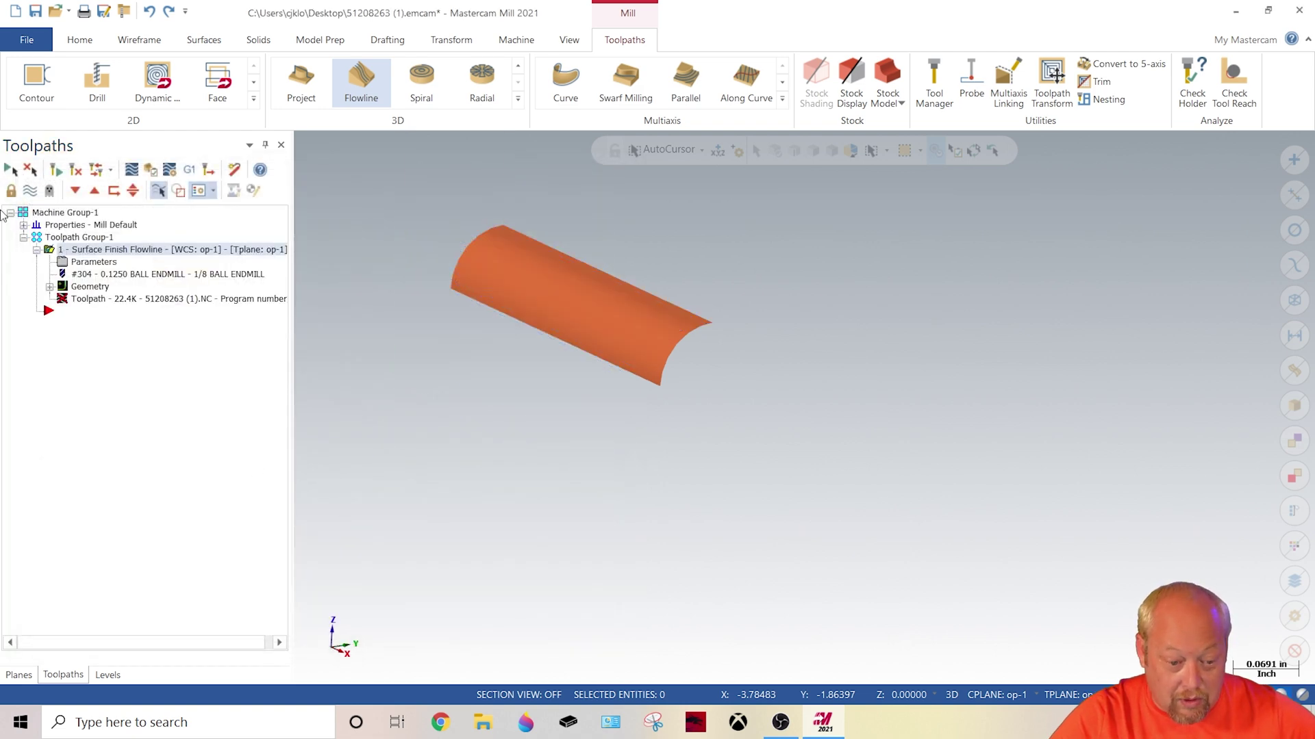
left_click(10, 168)
left_click(55, 169)
middle_click_drag(520, 329, 564, 232)
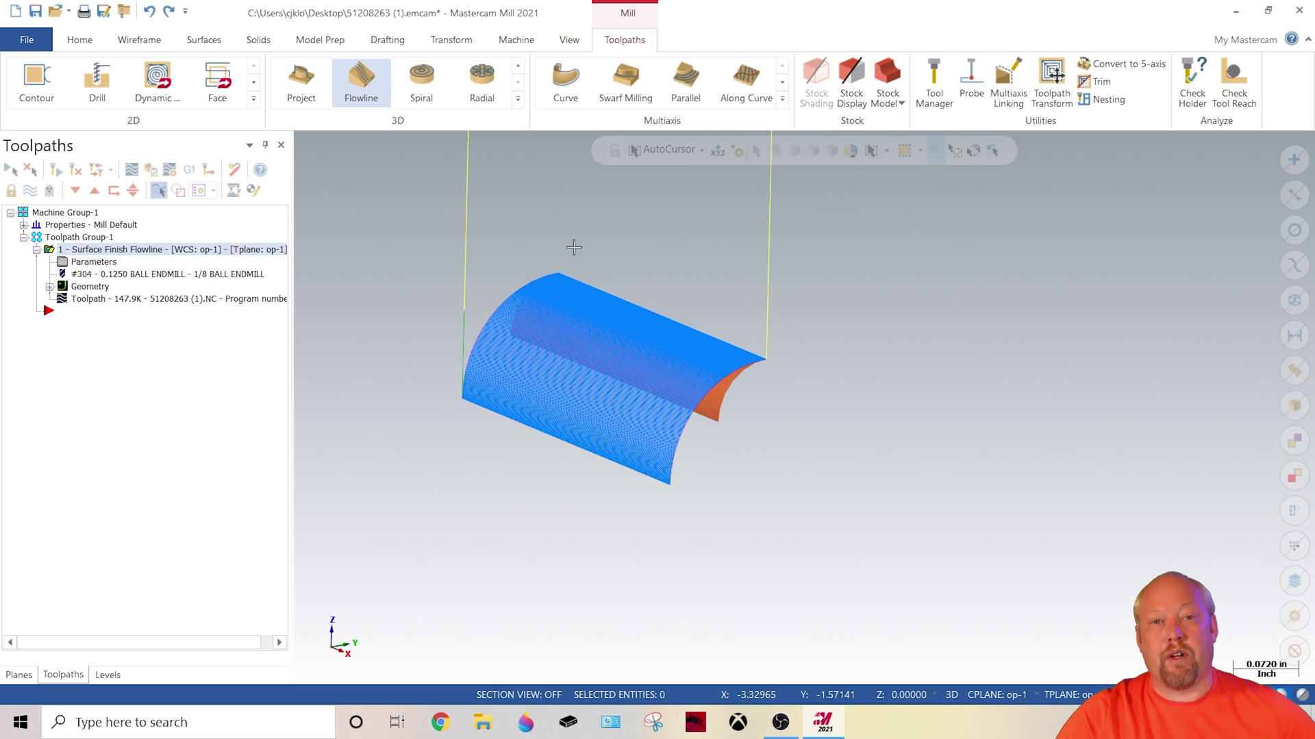